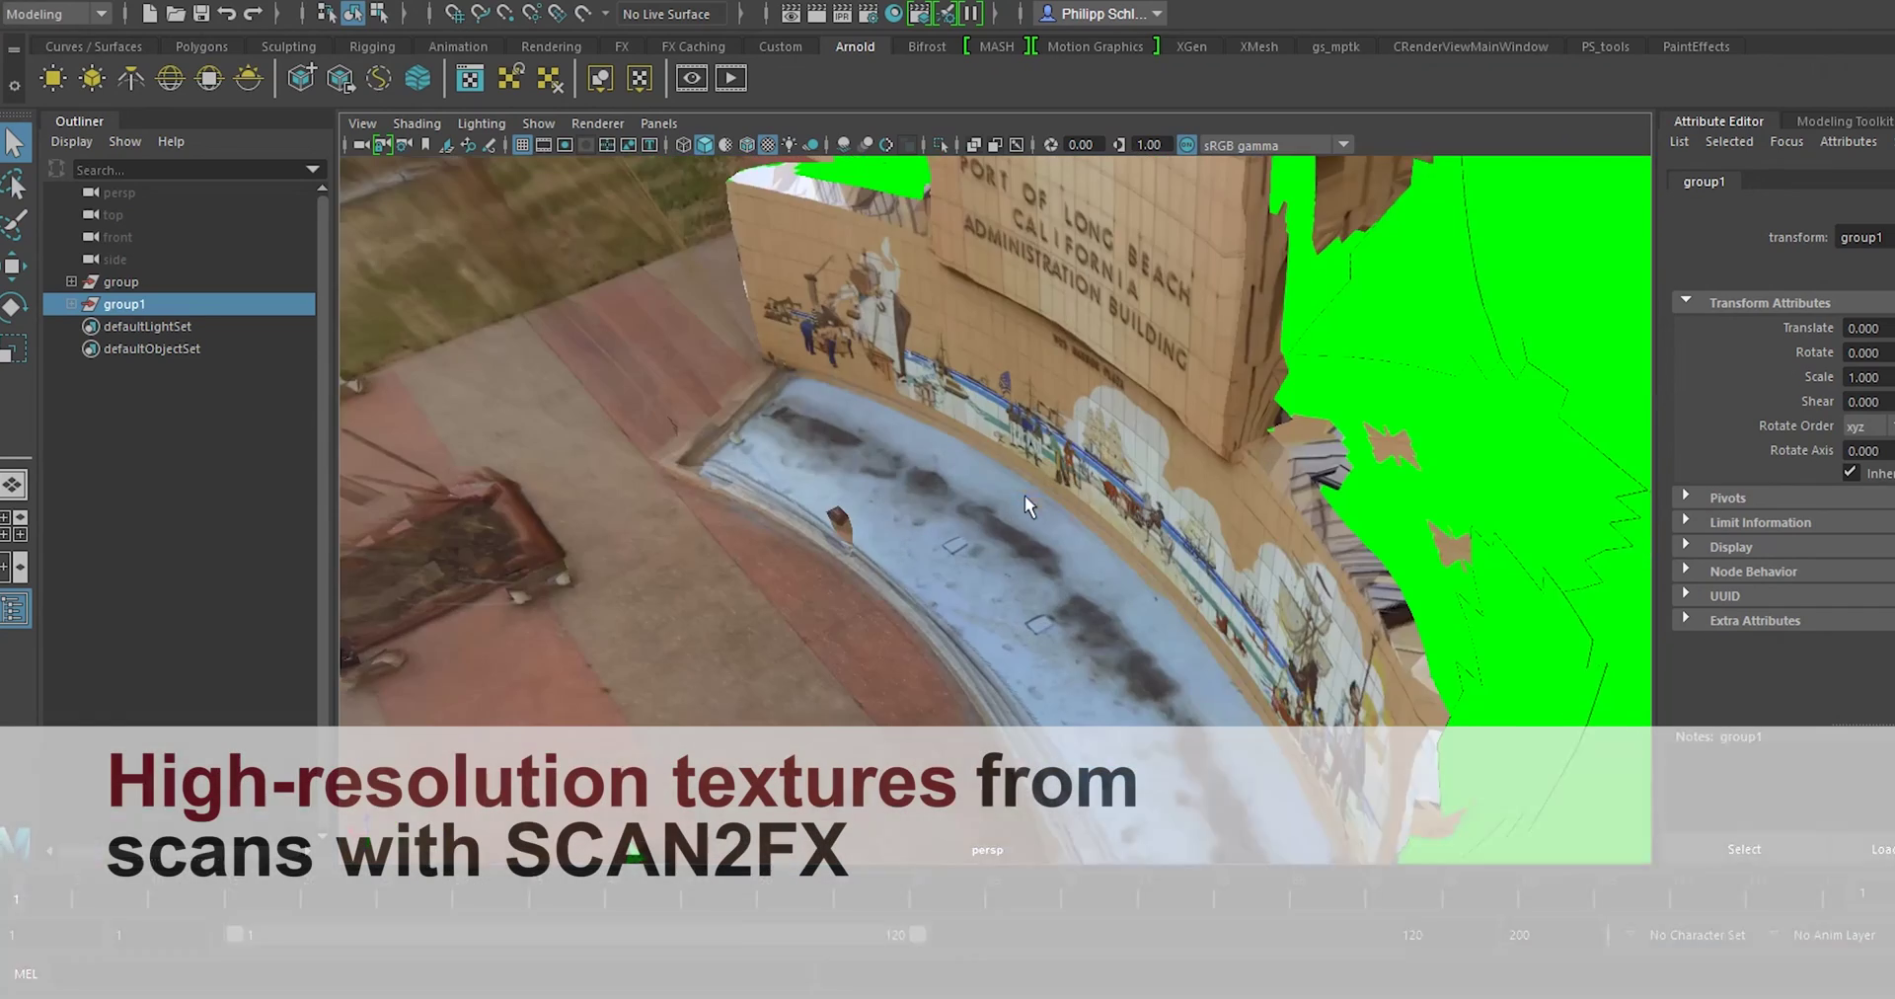
Orbit to a frontal view, then move closer to inspect the building's left face.
alt+drag(1025, 496, 918, 524)
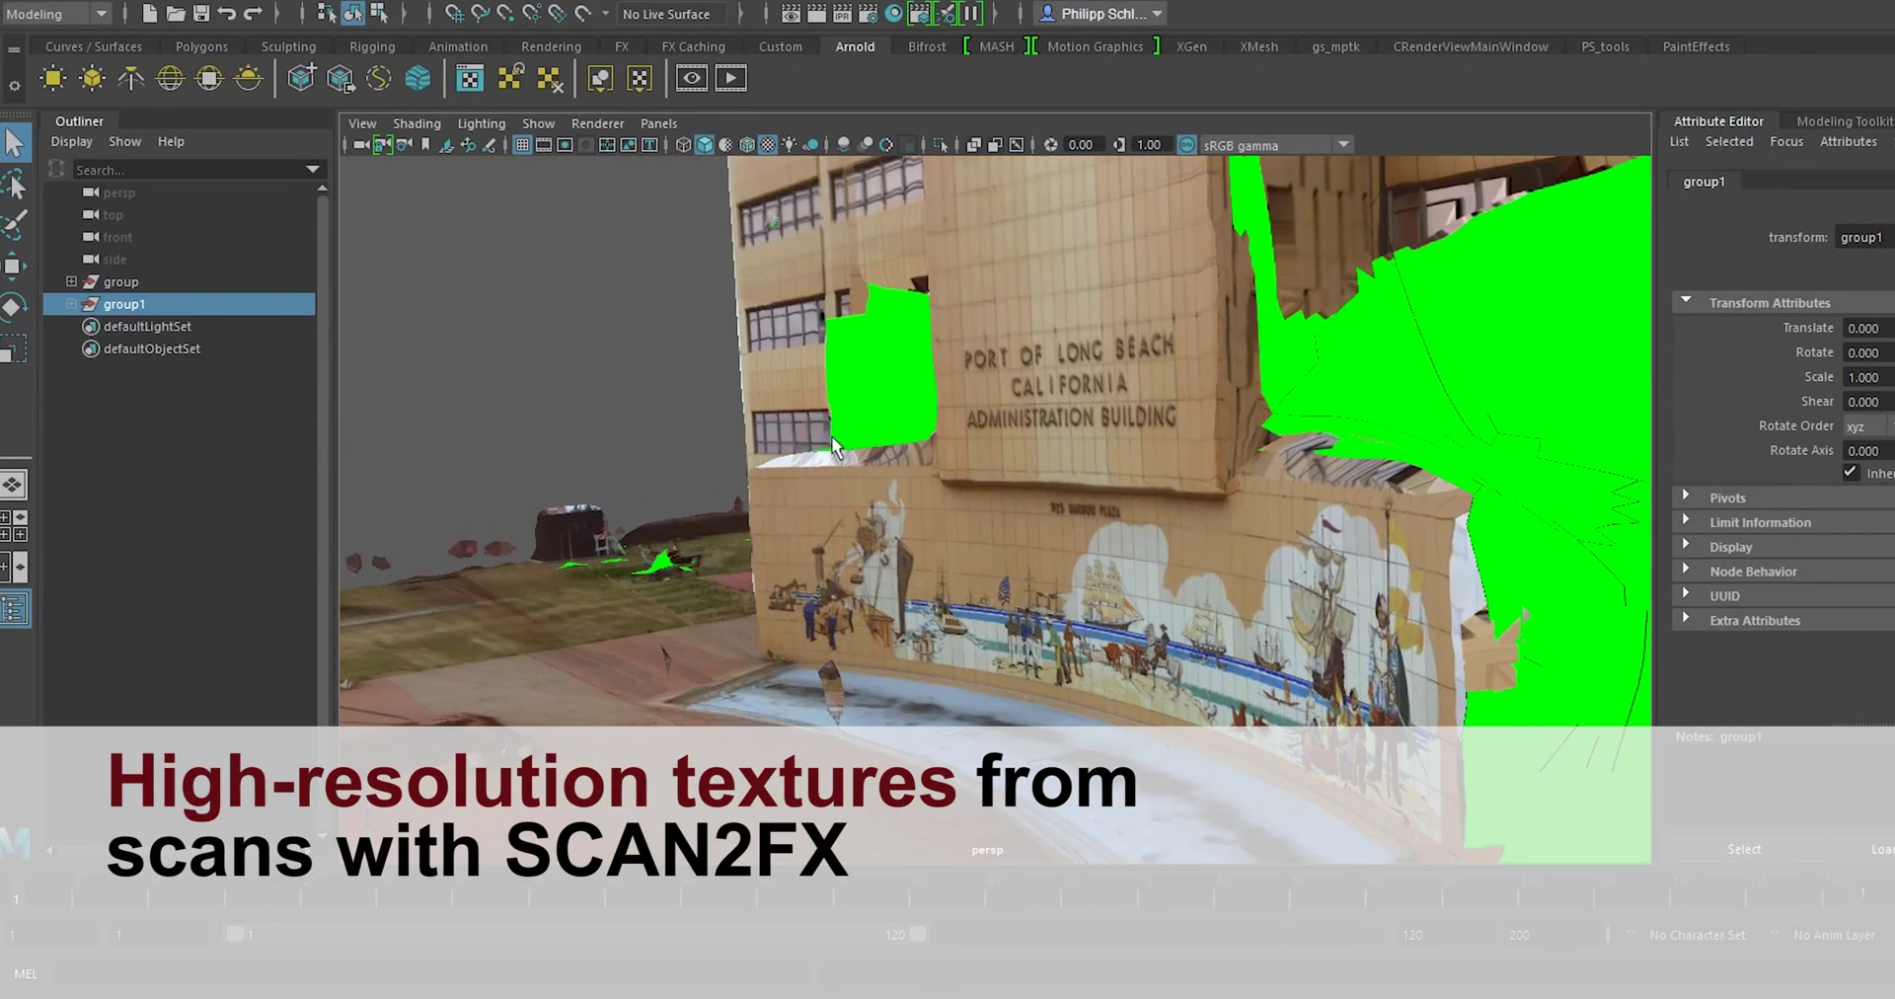
alt+drag(834, 449, 977, 564)
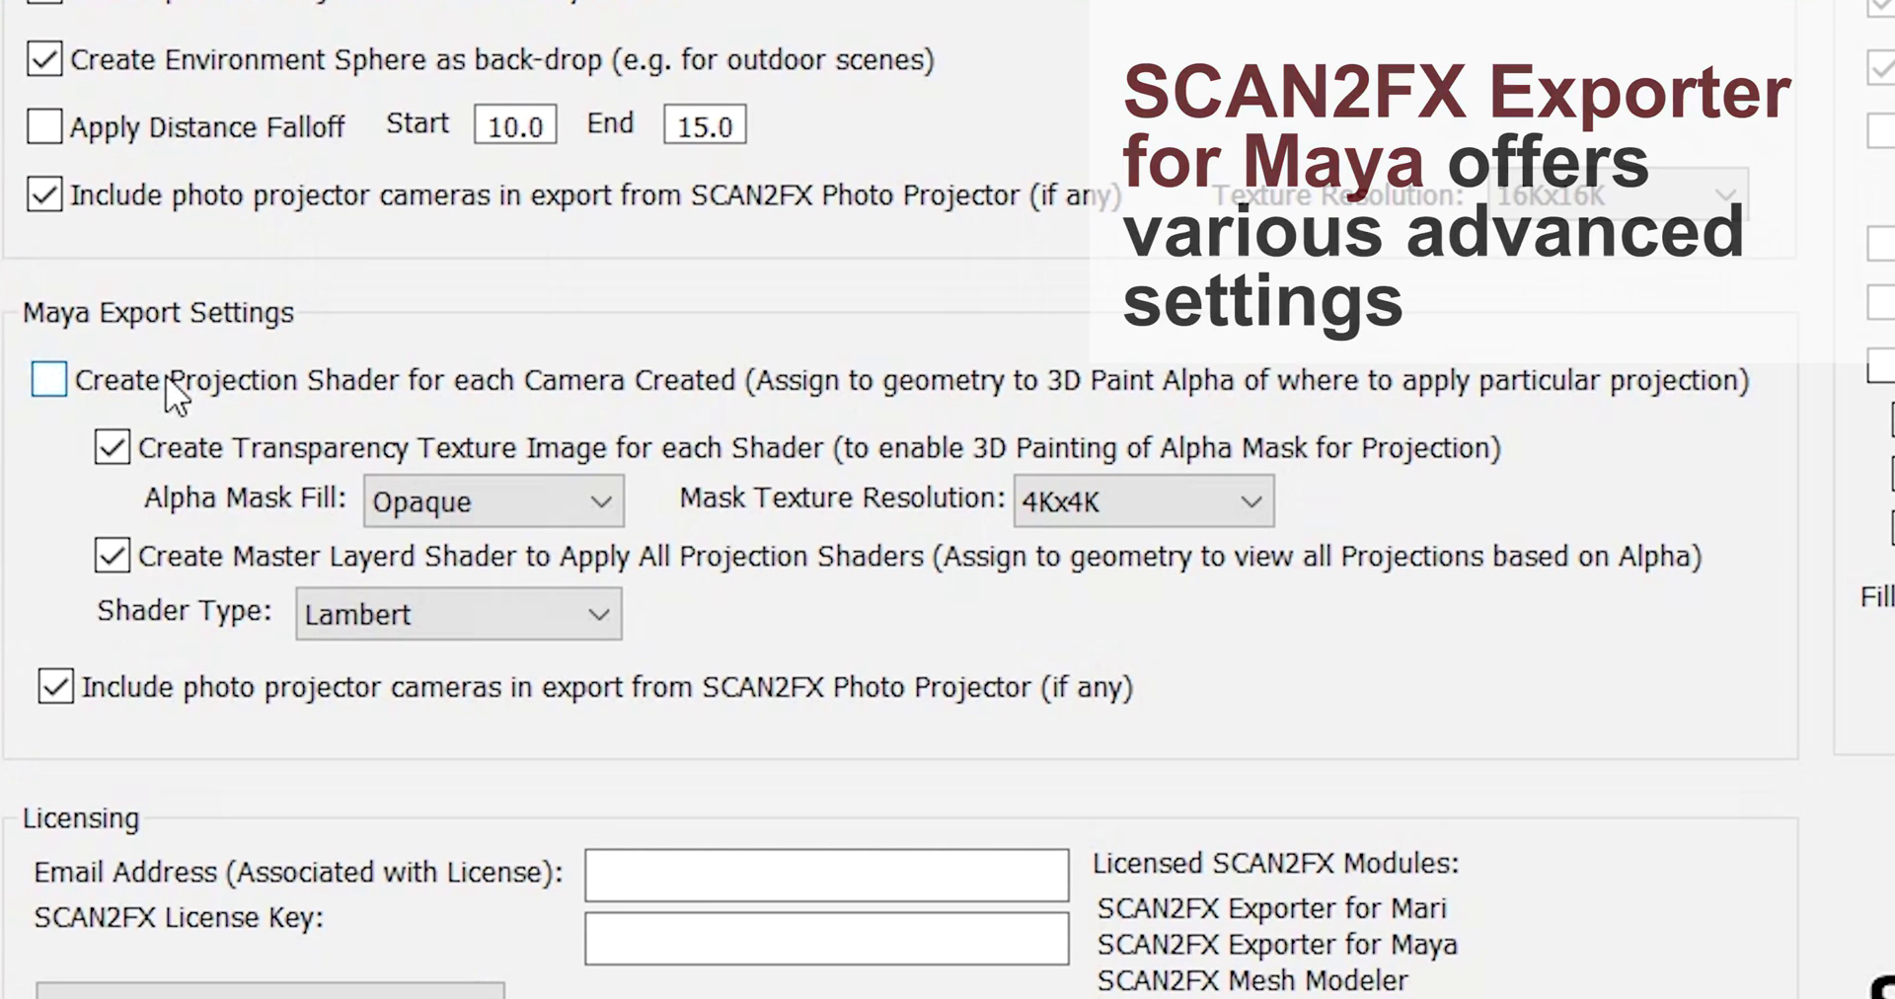
Enable Create Projection Shader and the master layered shader, keeping Opaque fill, 4Kx4K masks and Lambert.
click(166, 376)
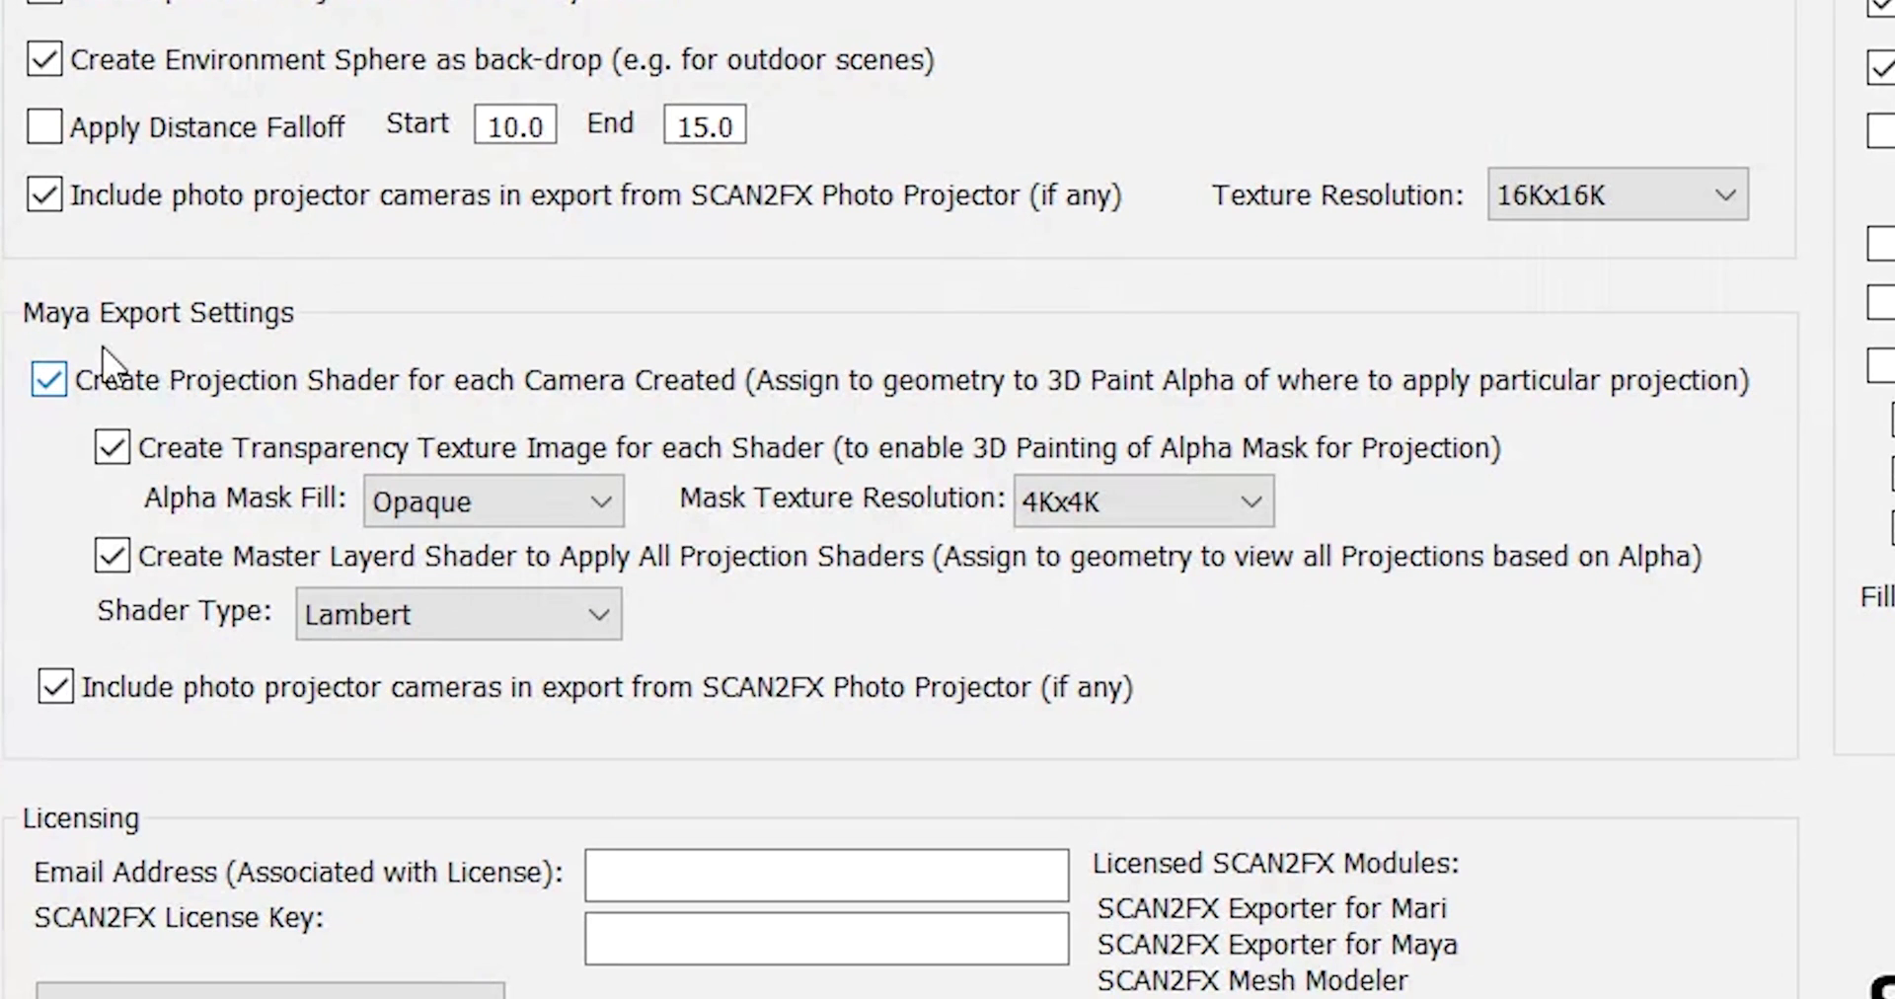
click(299, 450)
click(299, 450)
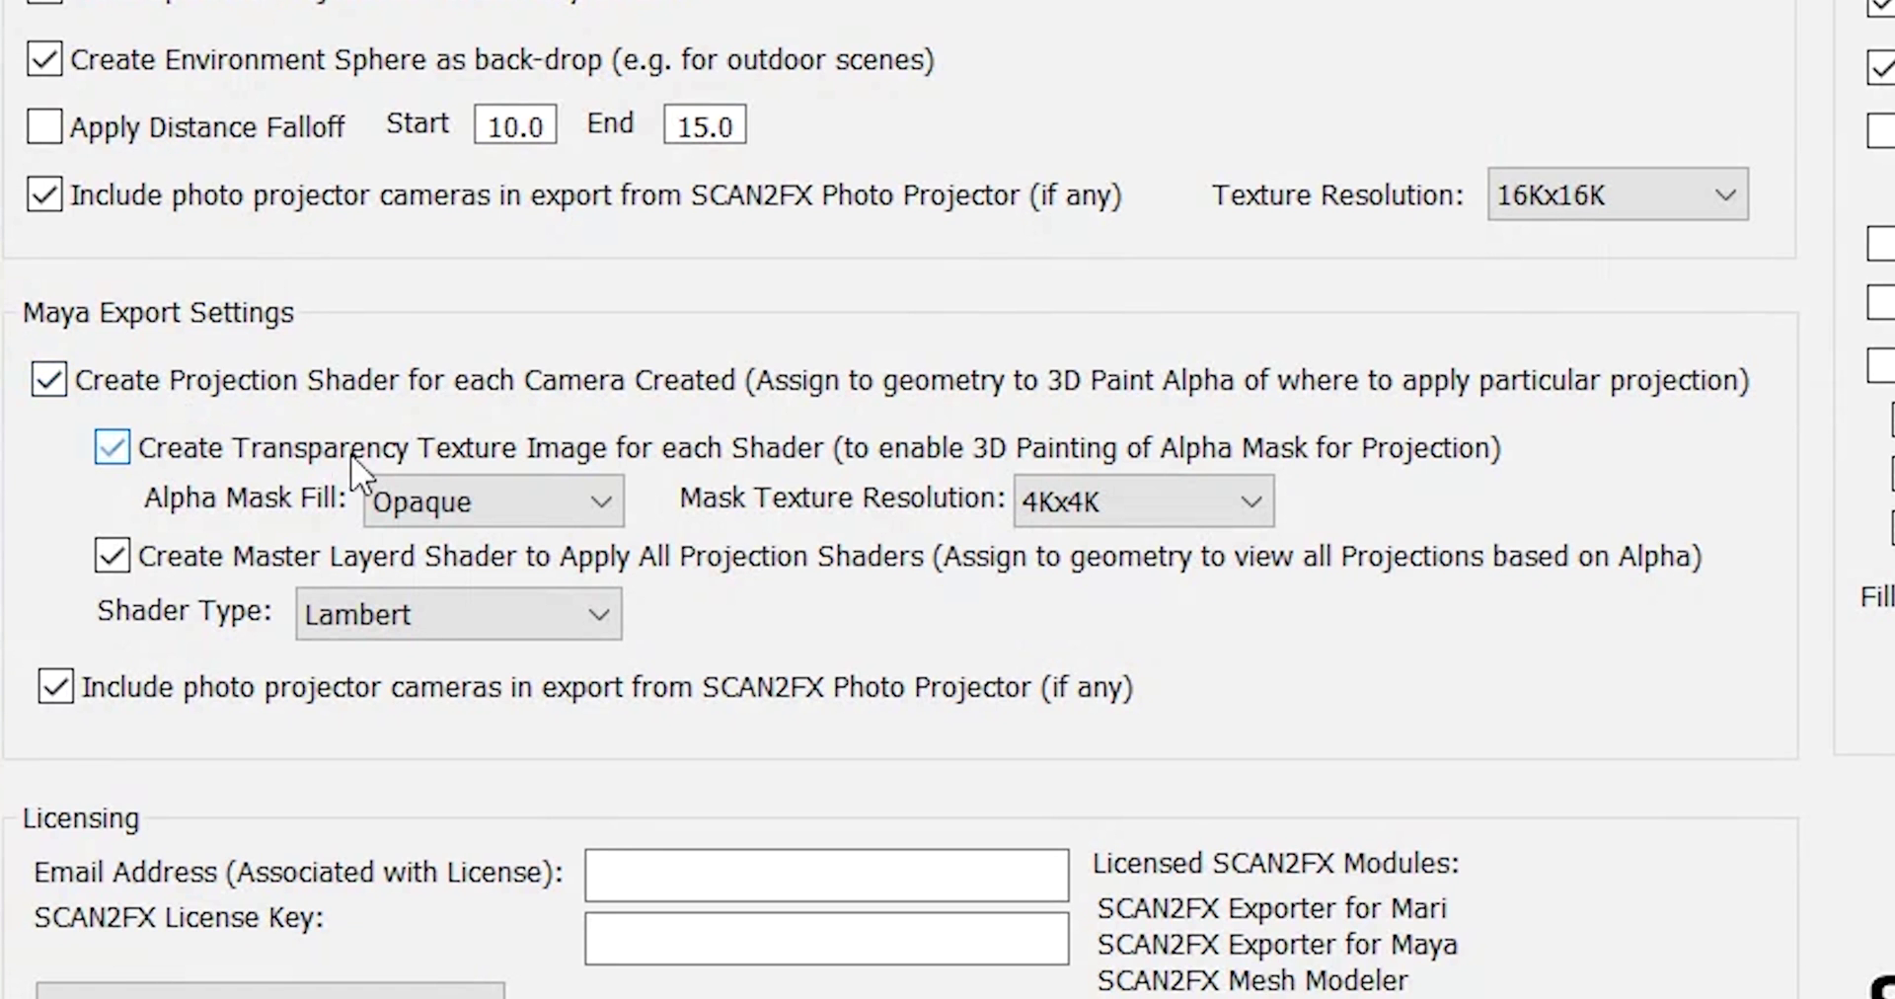
click(477, 505)
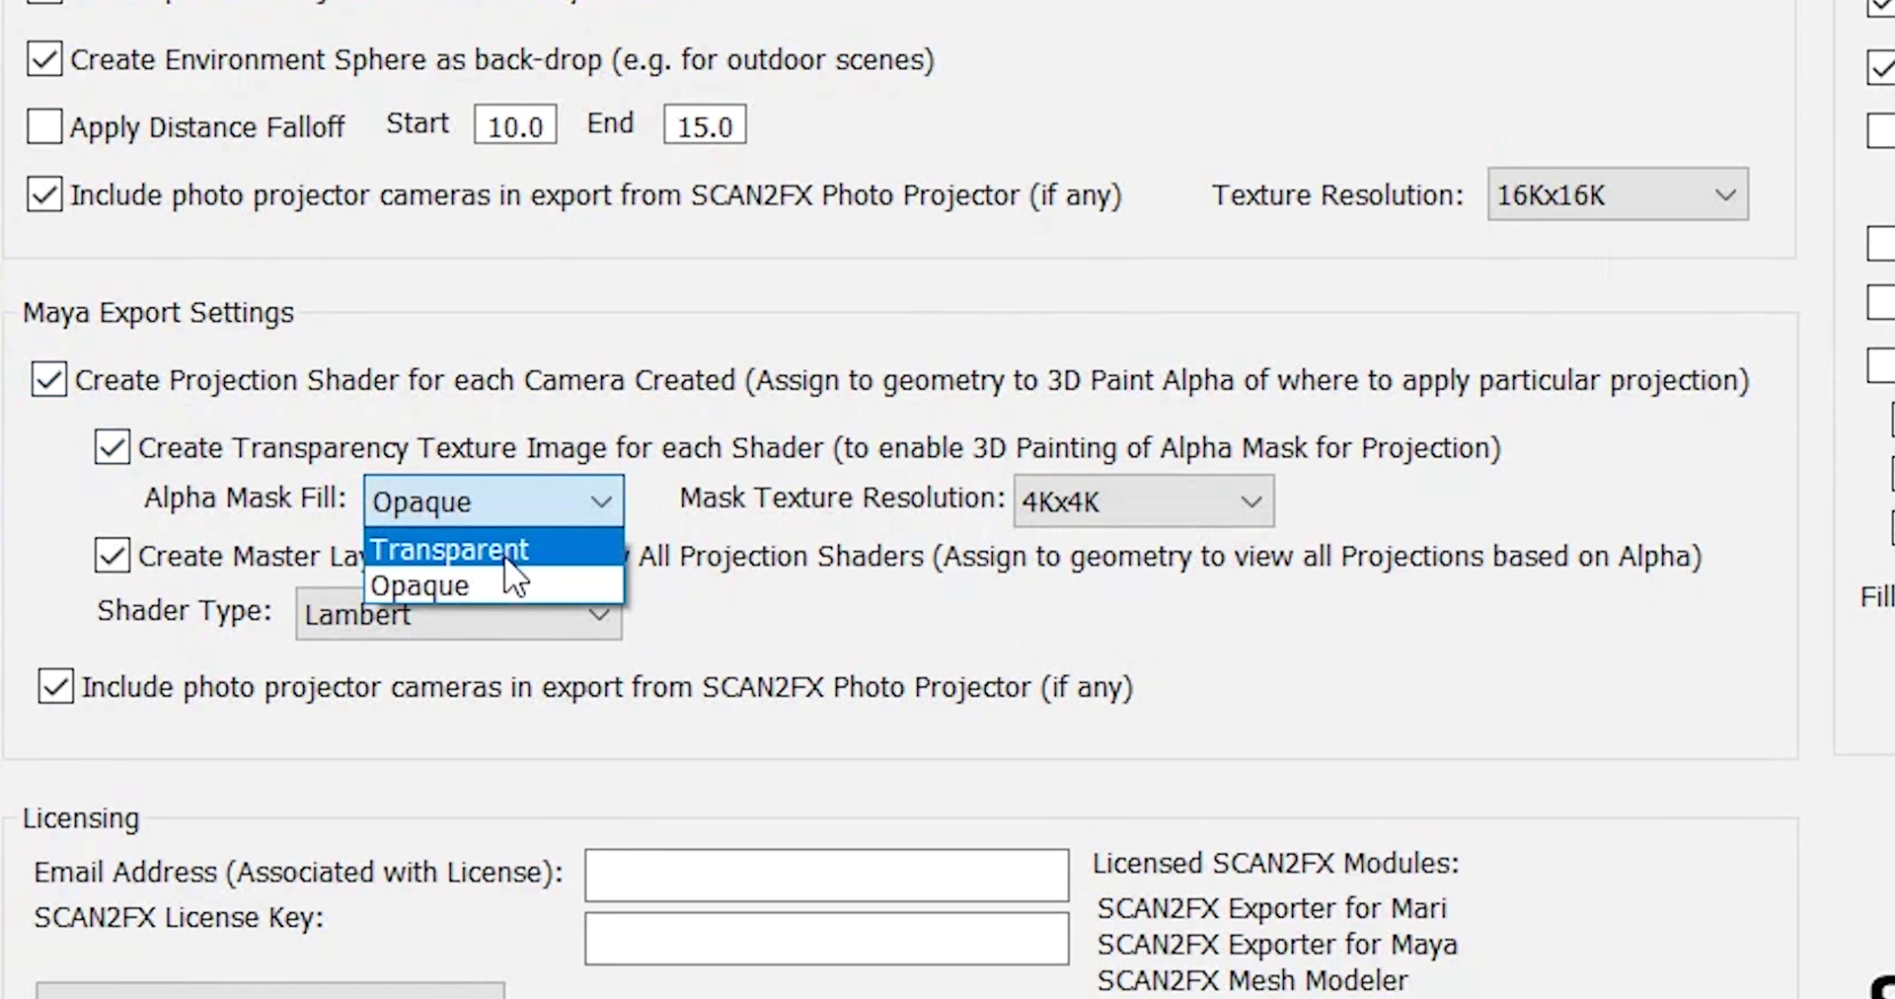
click(464, 497)
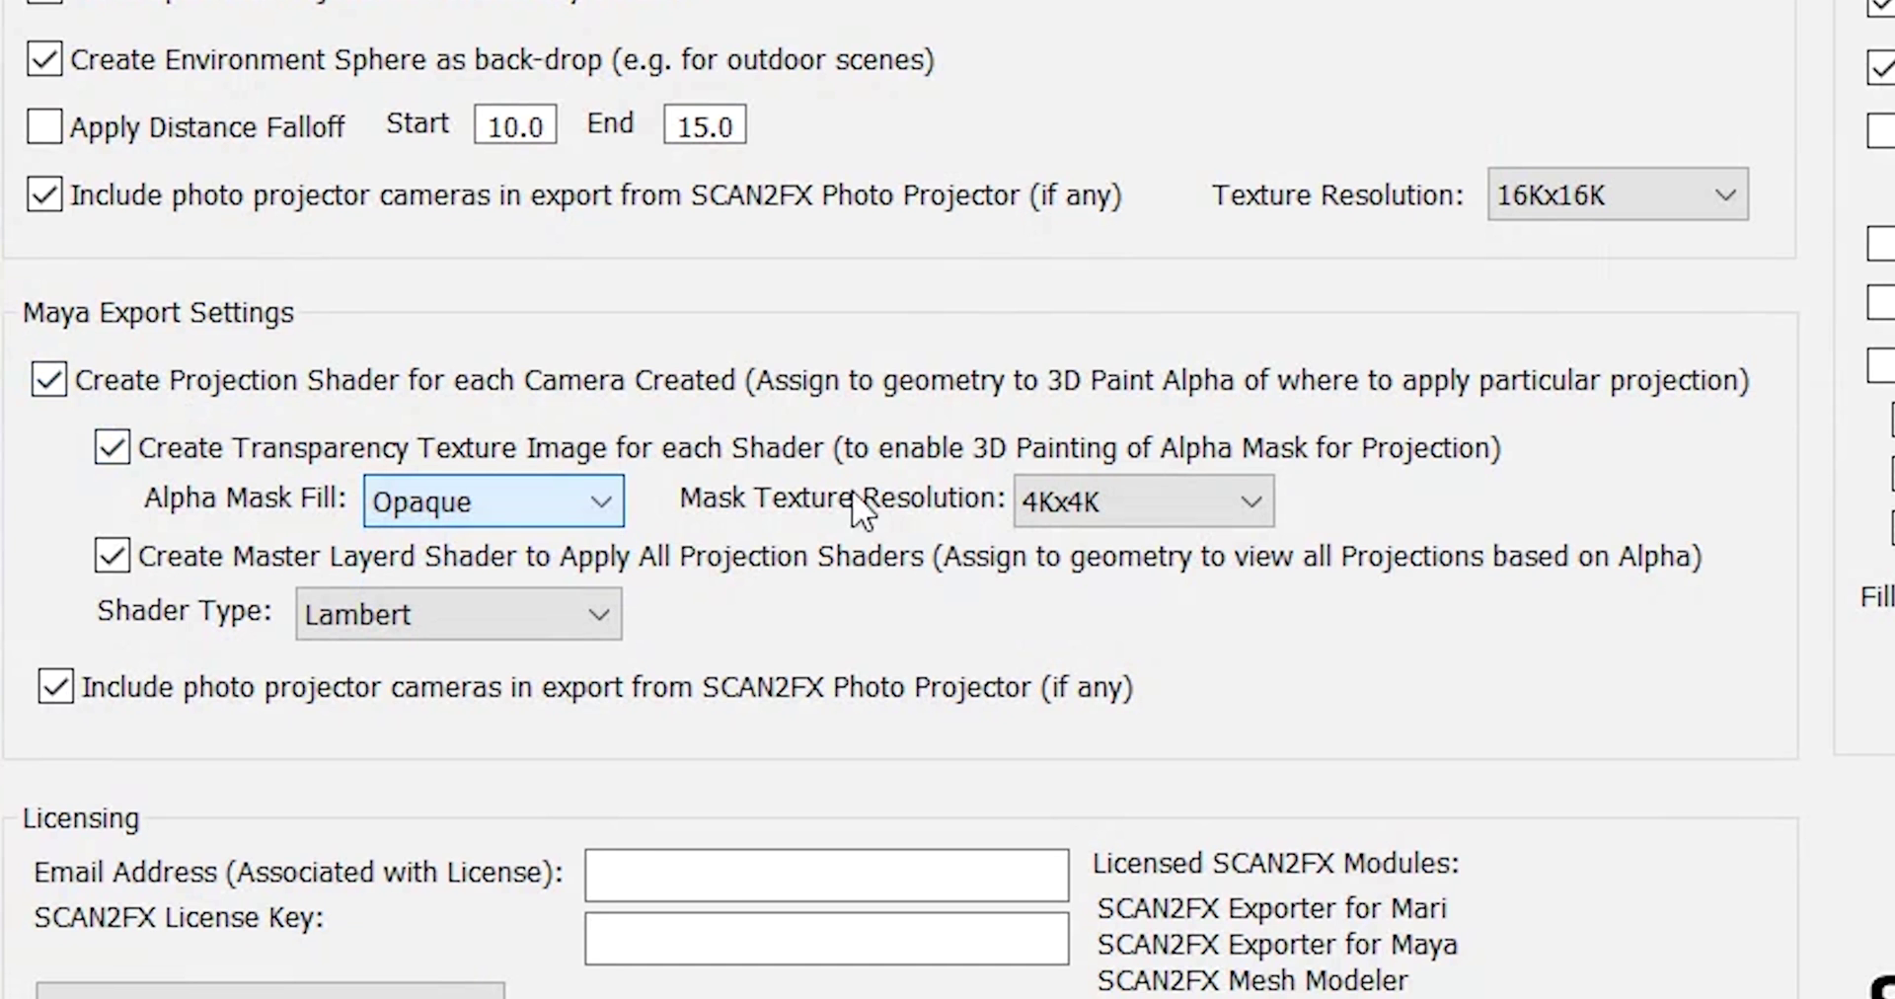
click(1079, 511)
click(1029, 513)
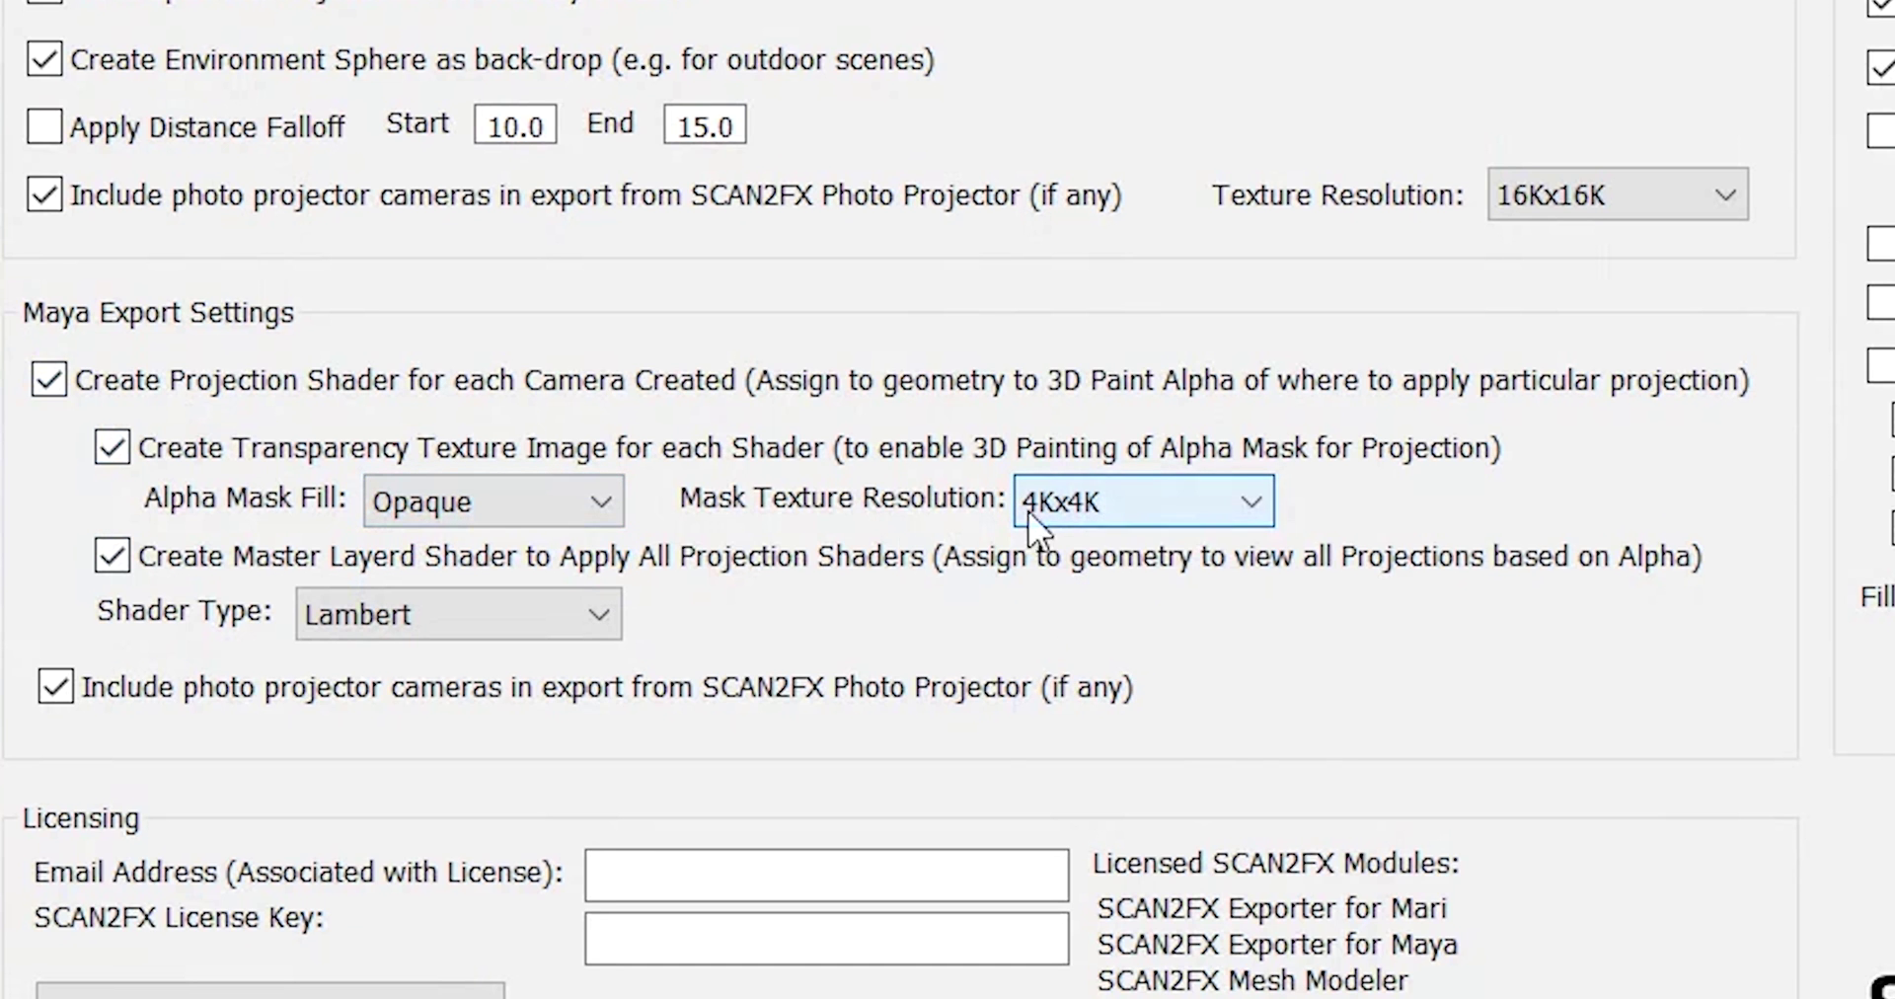
click(515, 547)
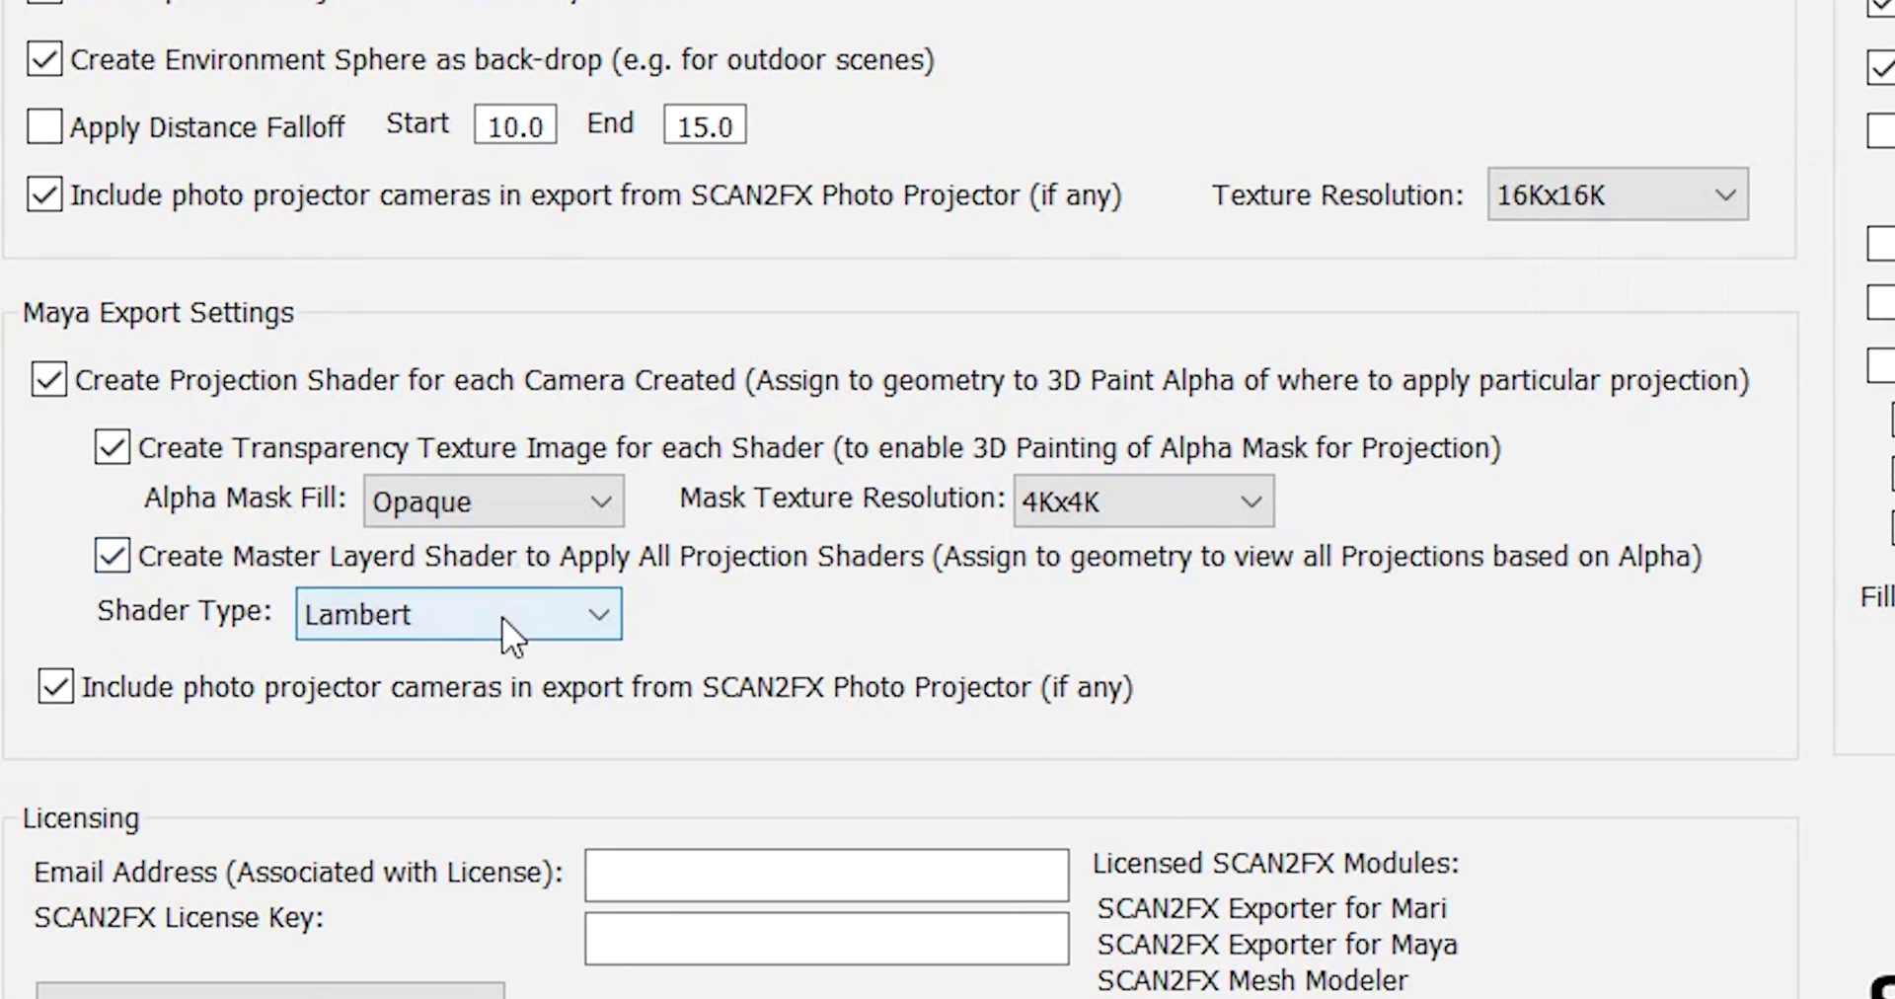
click(502, 618)
click(501, 618)
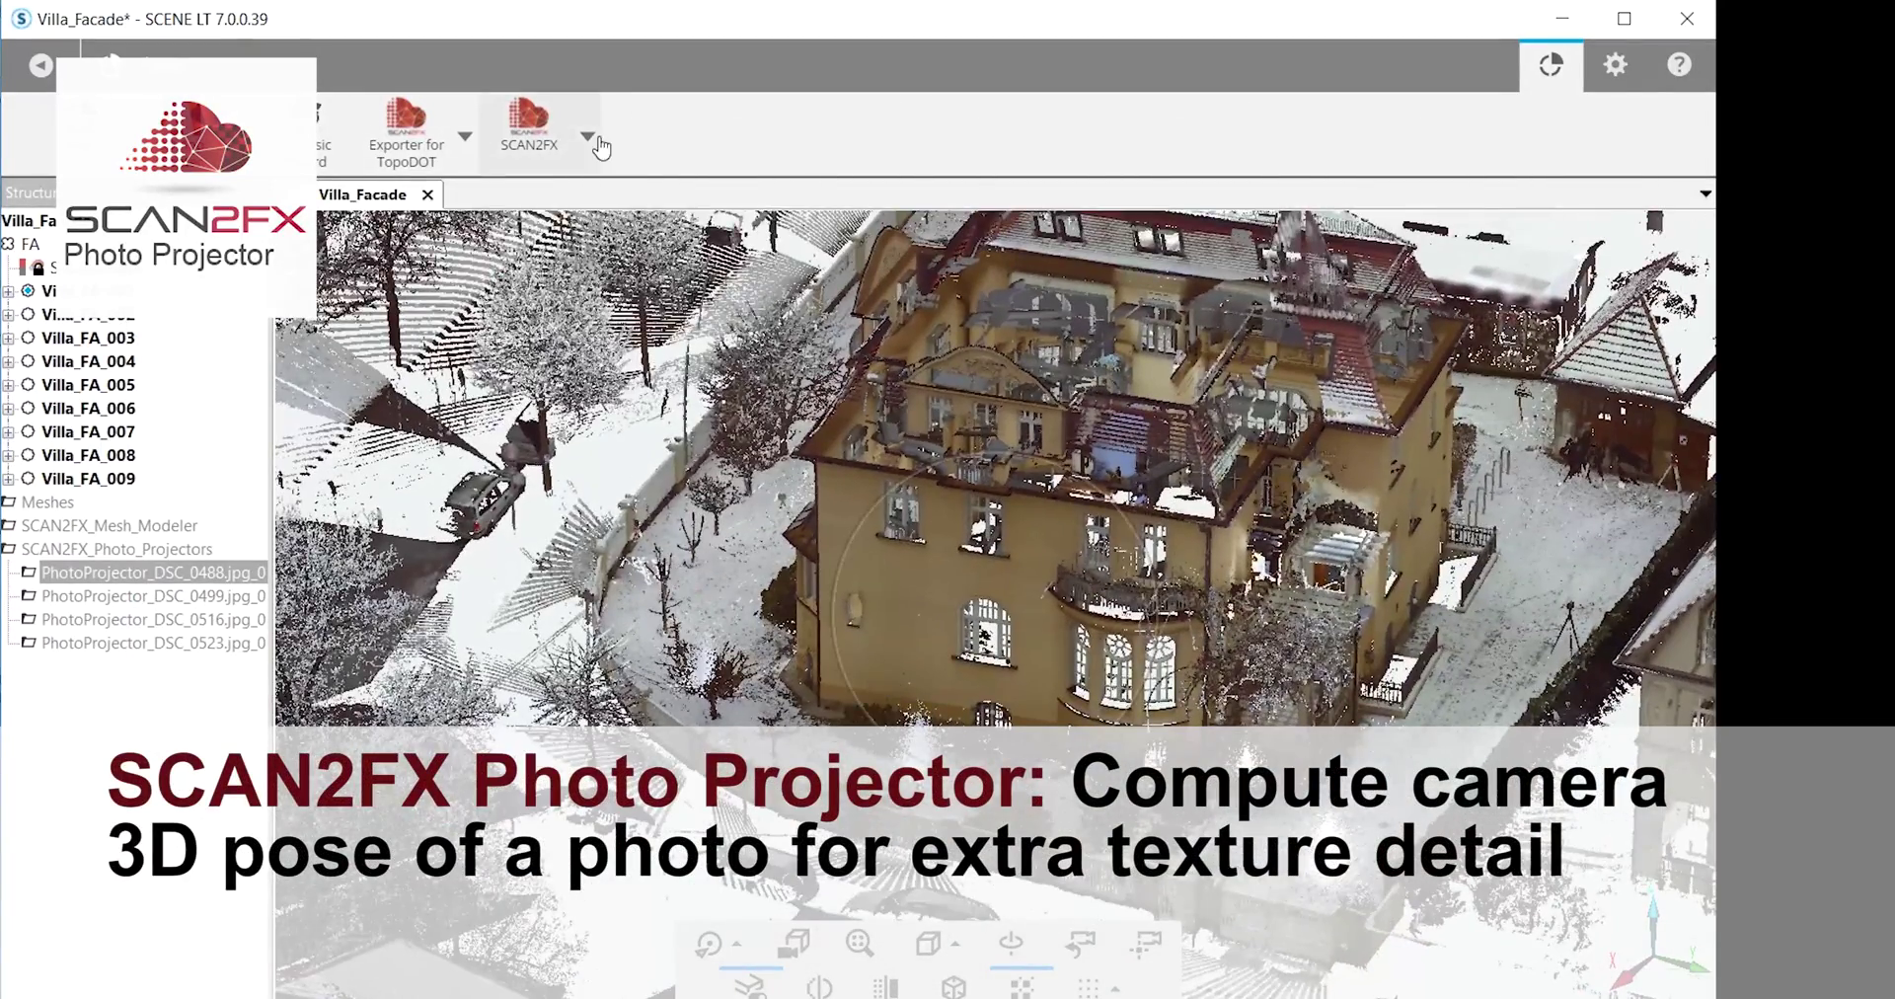
Run SCAN2FX Project Photo on the villa and load PhotoProjector_DSC_0499, selecting a matched point pair.
click(529, 123)
click(569, 404)
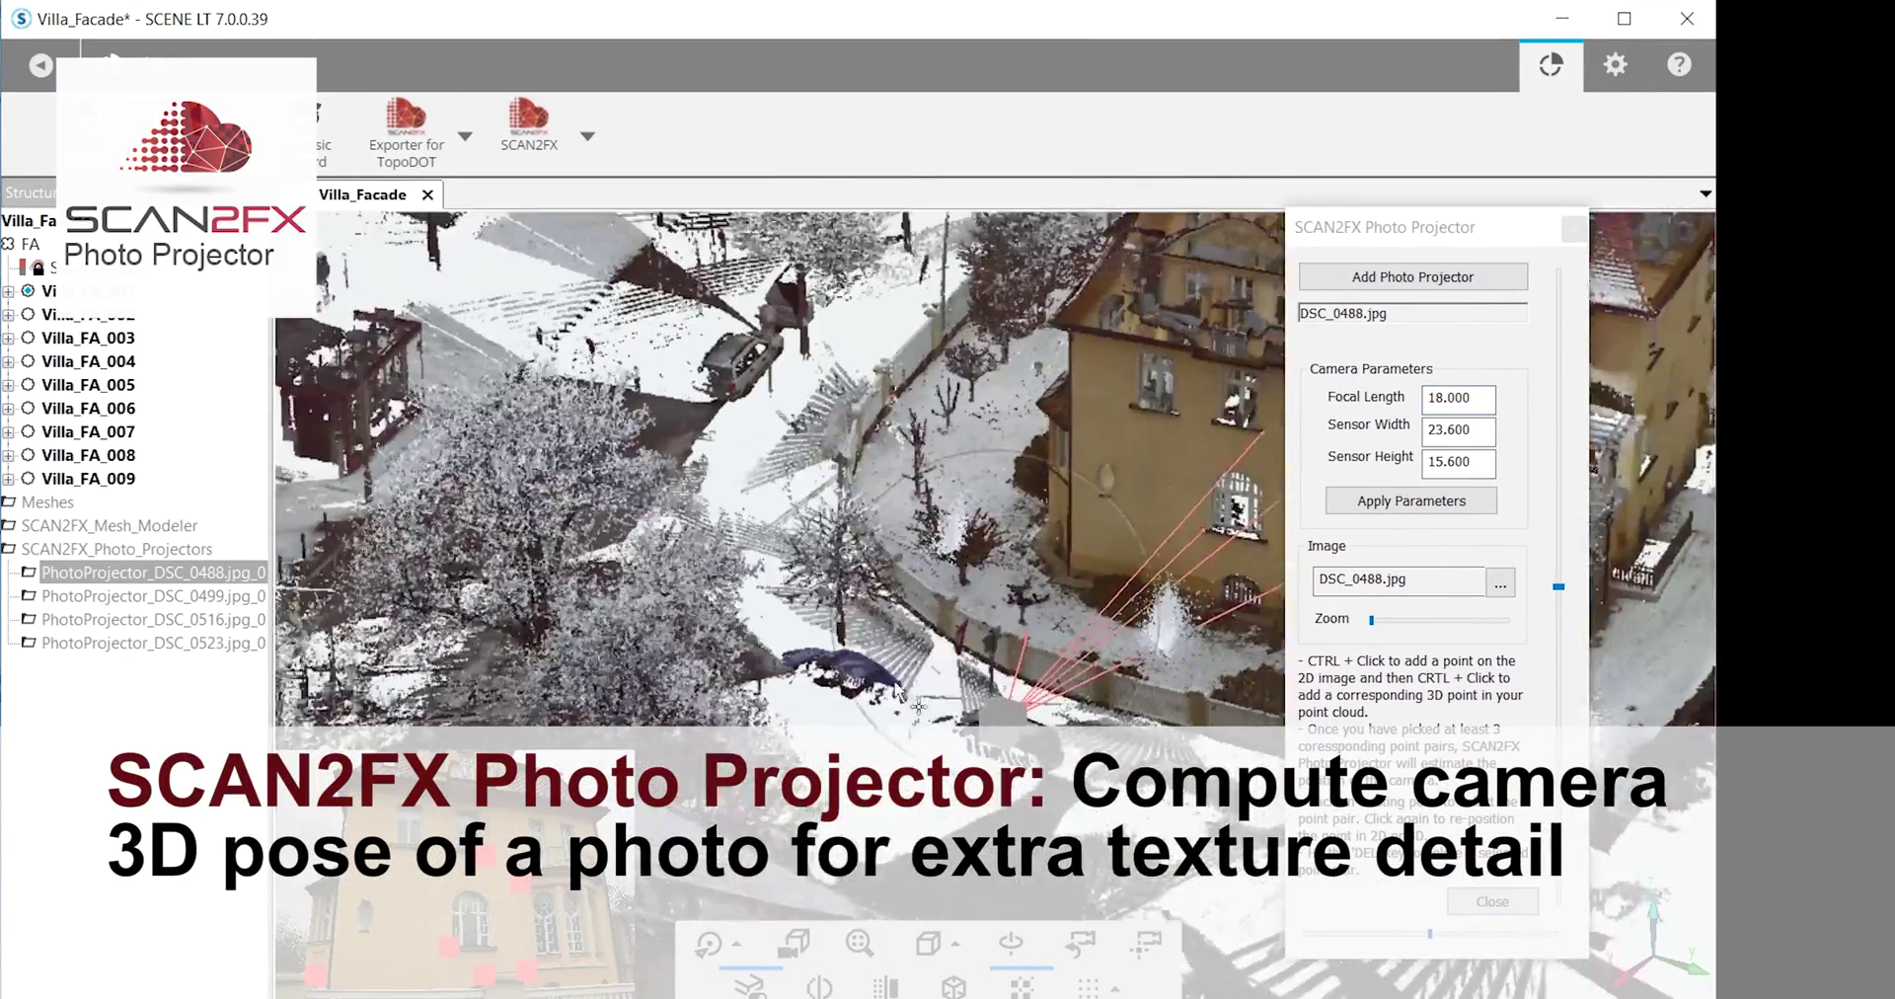
drag(918, 706, 483, 859)
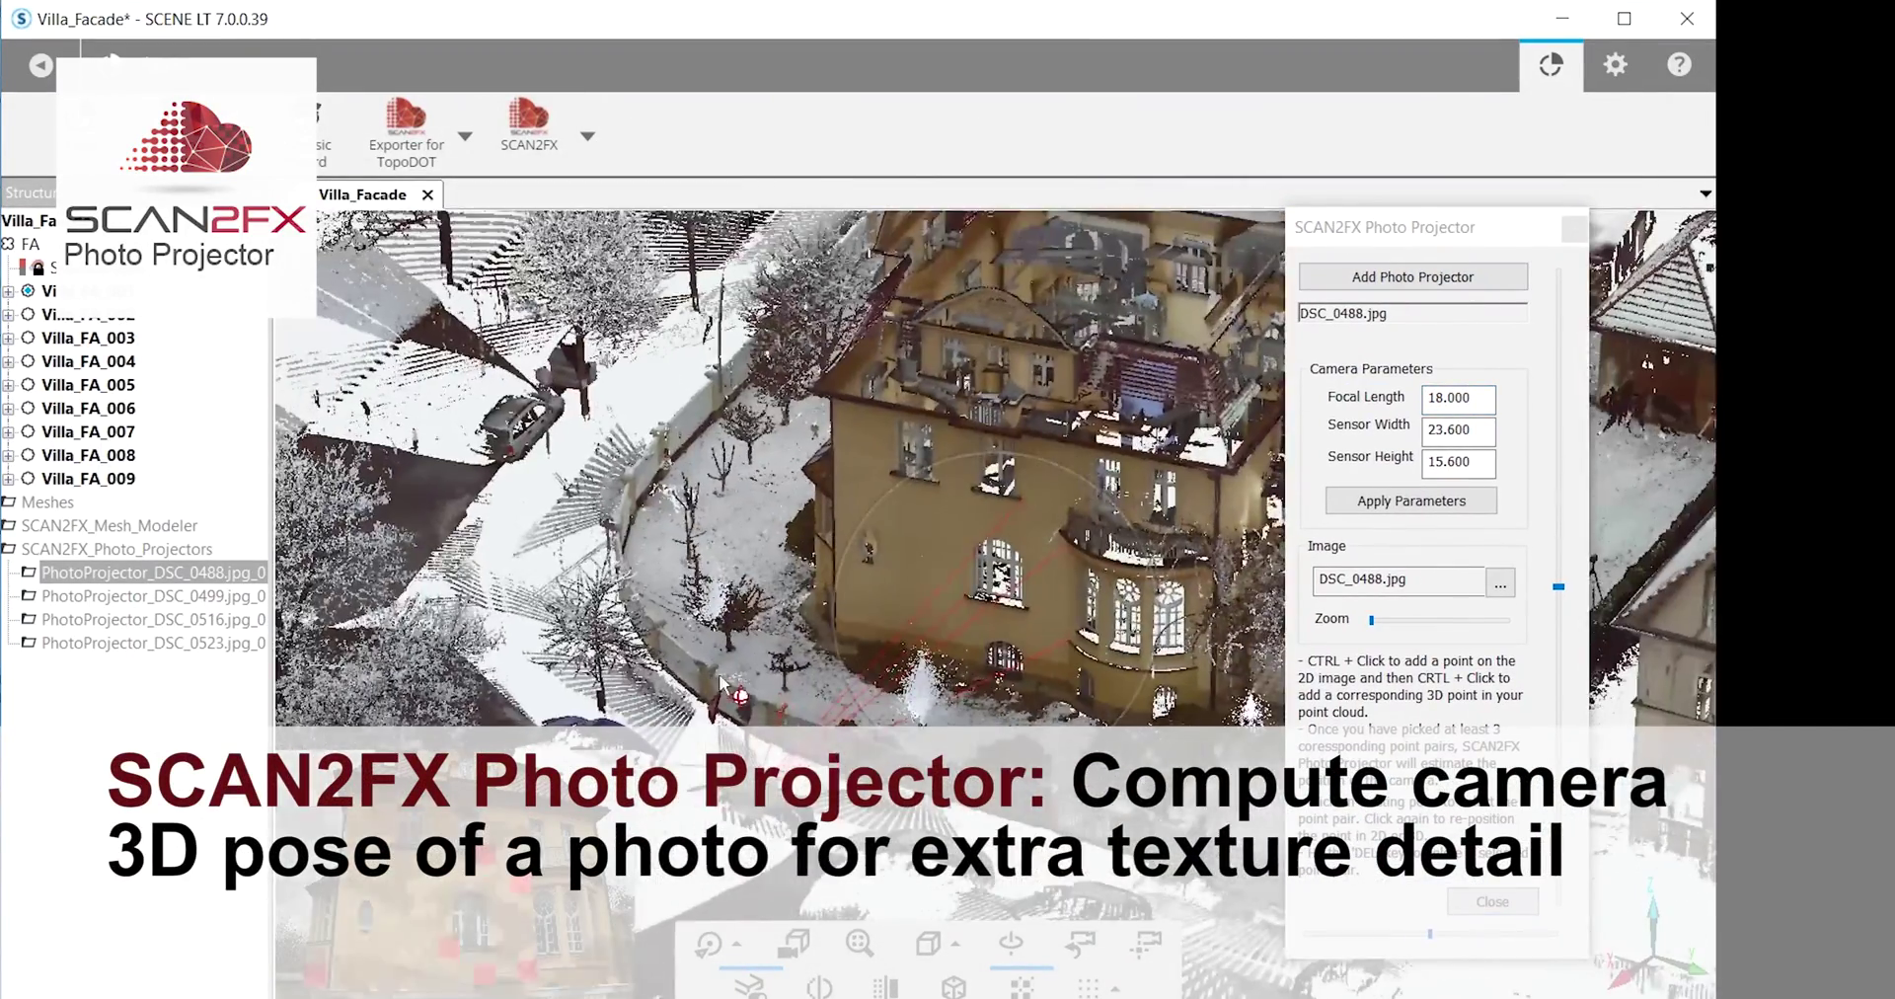
click(246, 597)
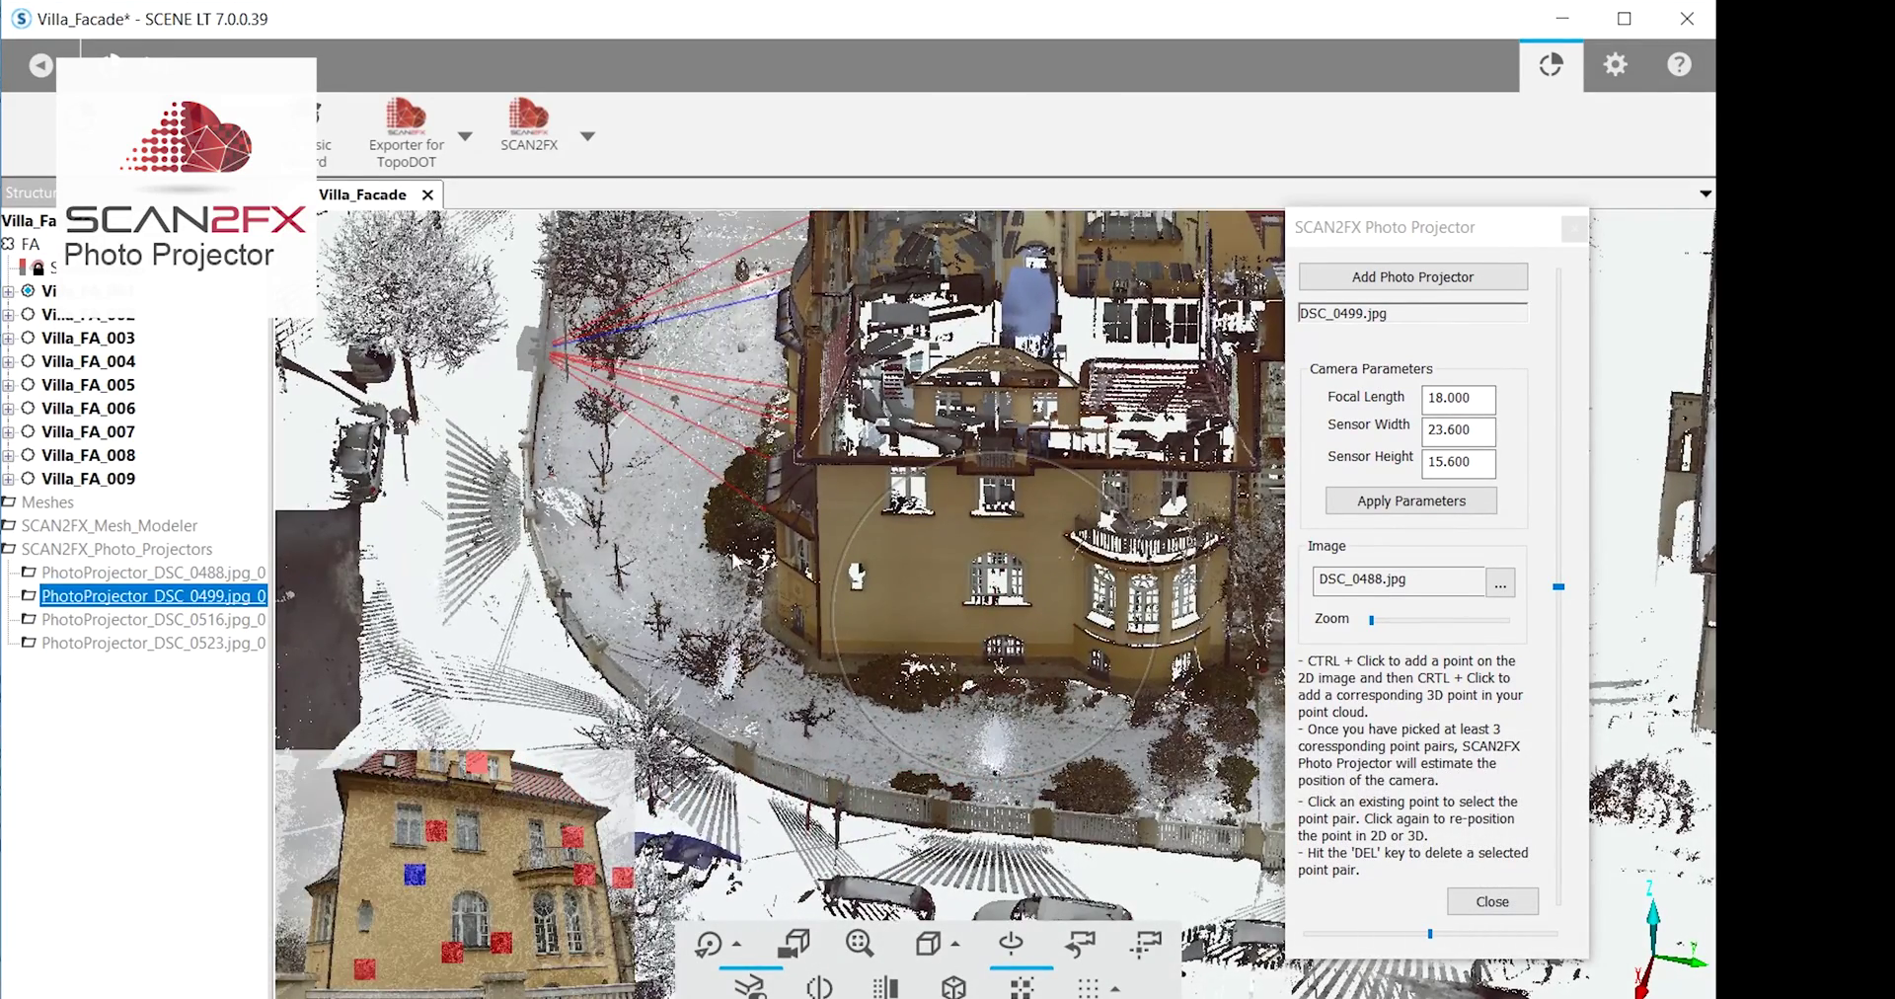
mouse_move(731, 600)
mouse_down()
mouse_move(834, 716)
mouse_move(825, 501)
mouse_move(634, 249)
mouse_up()
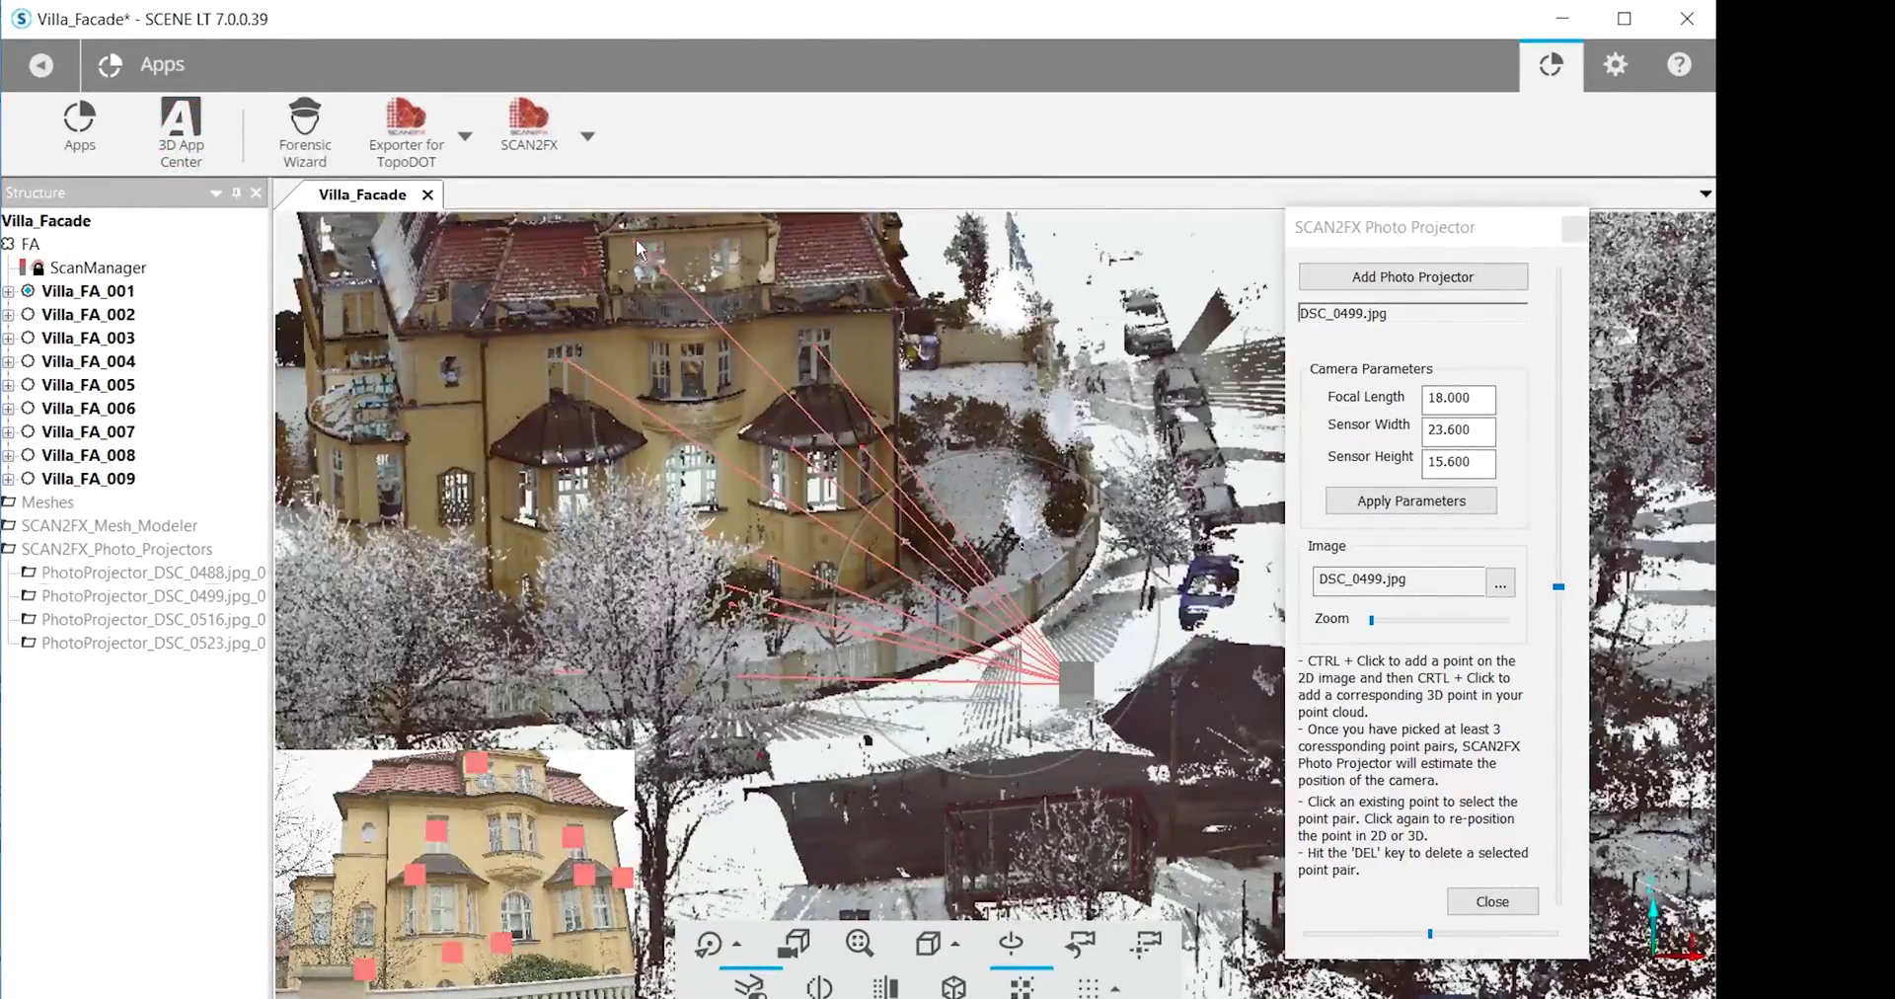
click(634, 249)
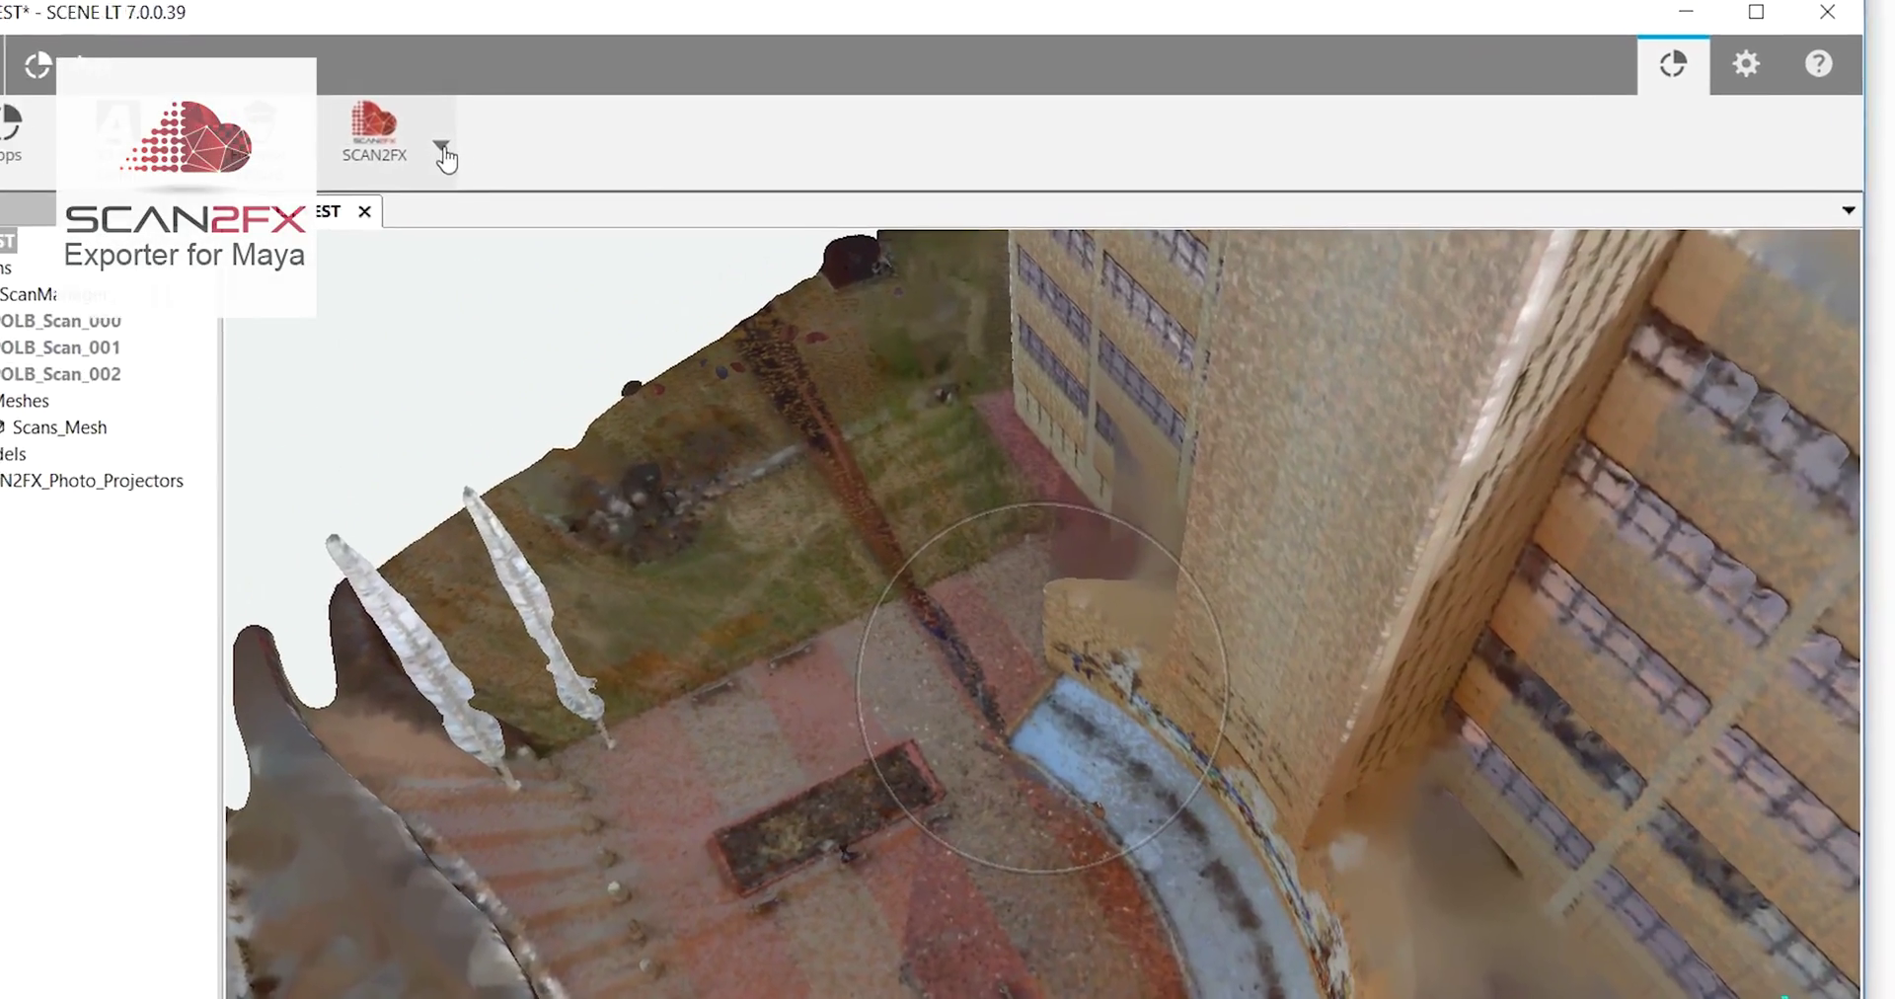
Export the panoramas to Maya as maya_demo in the E:\DEMO_MAYA folder.
click(446, 156)
click(620, 296)
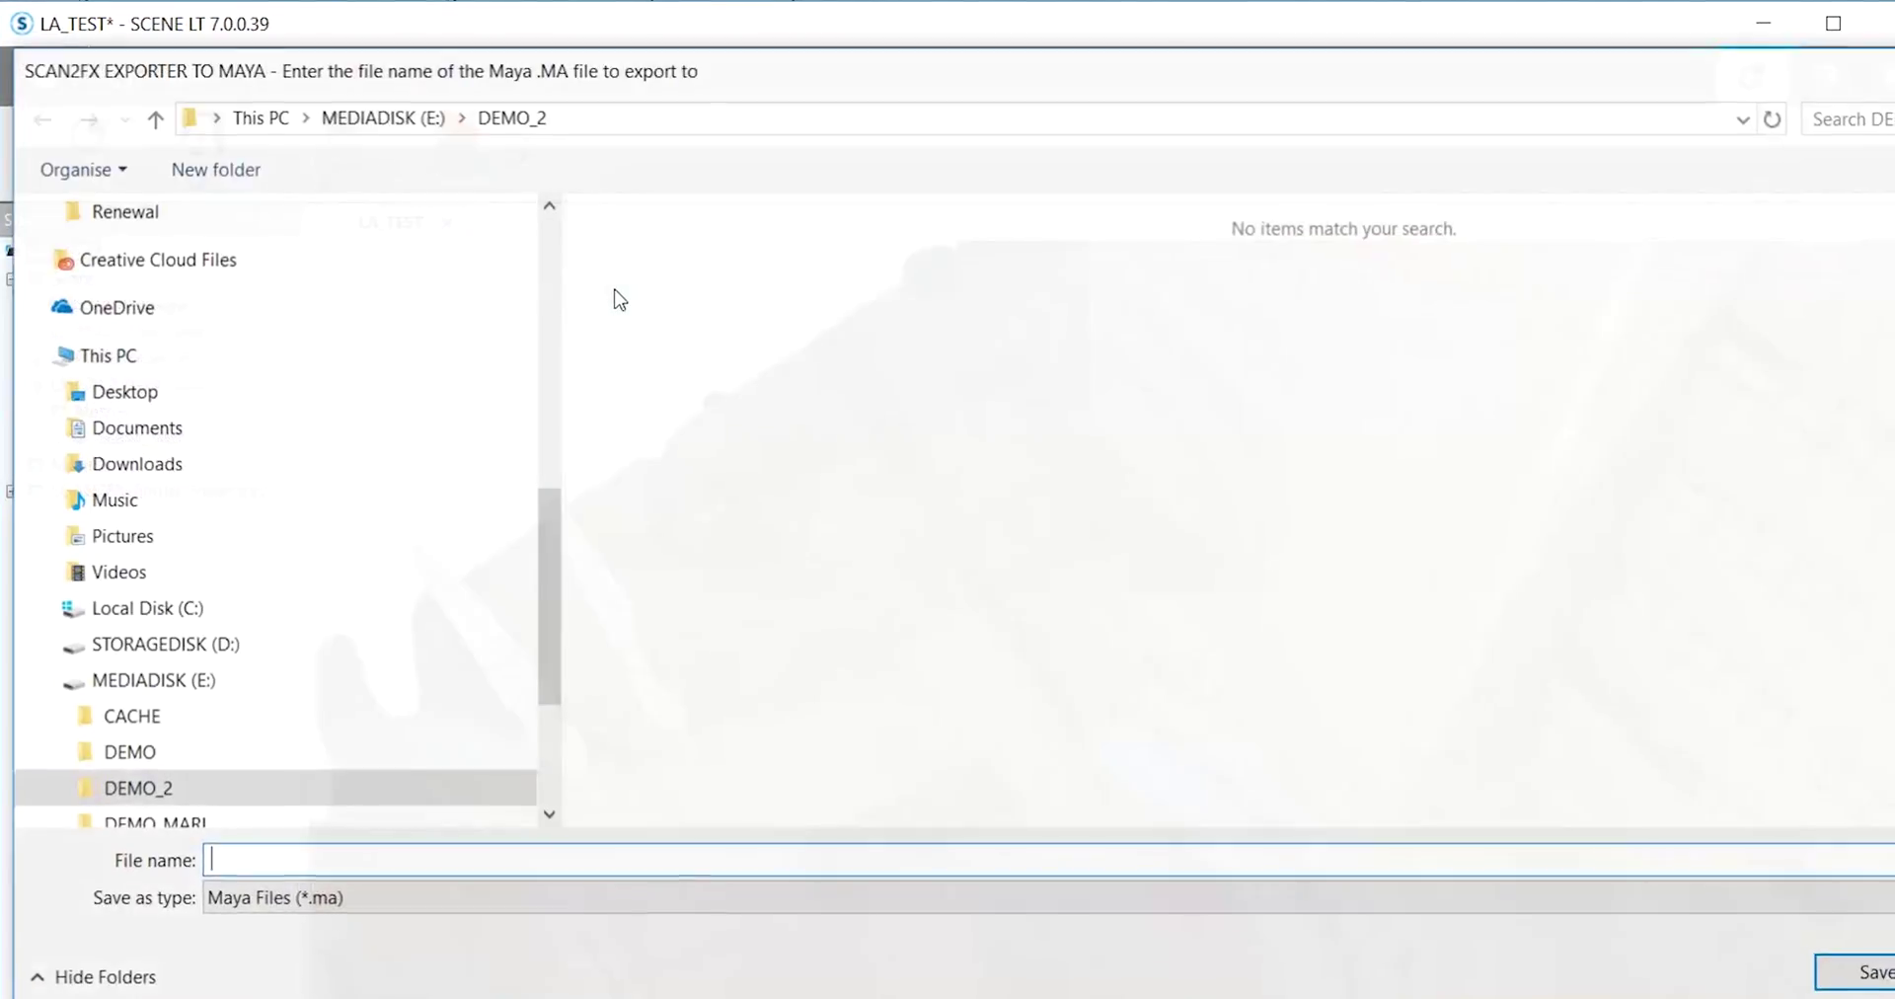
scroll(267, 664, down, 1)
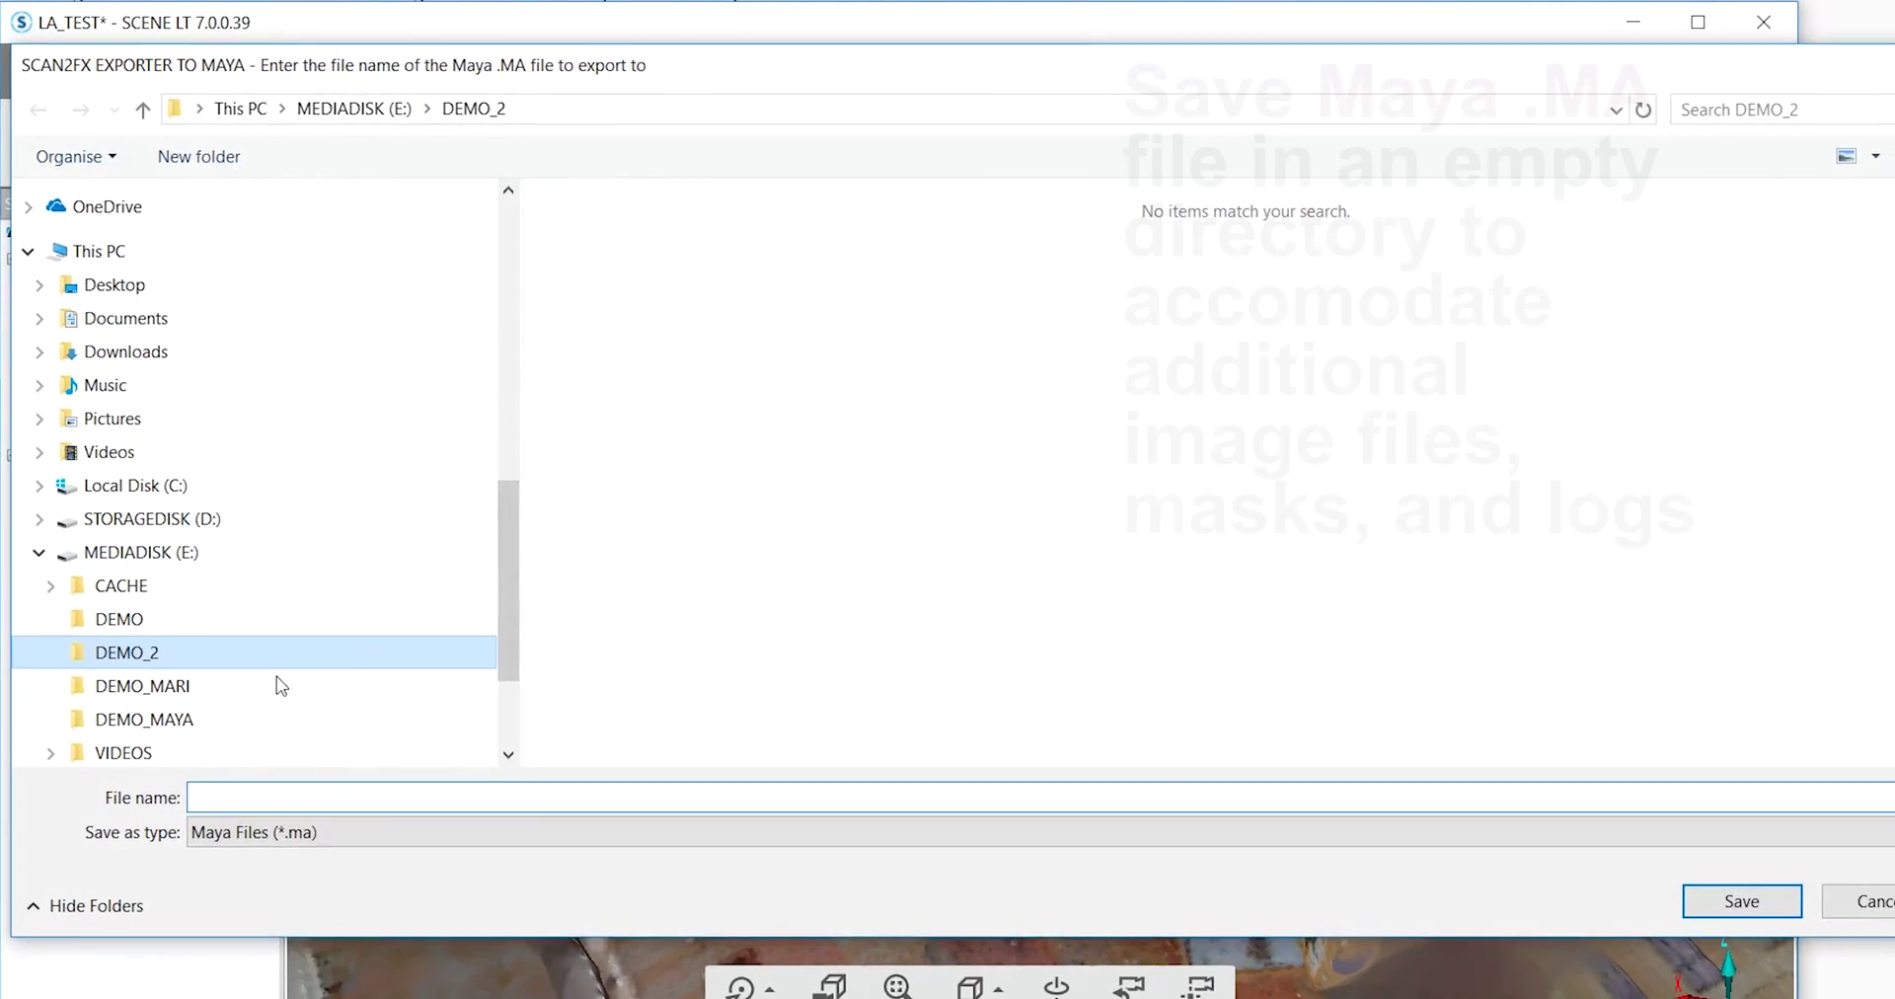
click(237, 719)
click(369, 799)
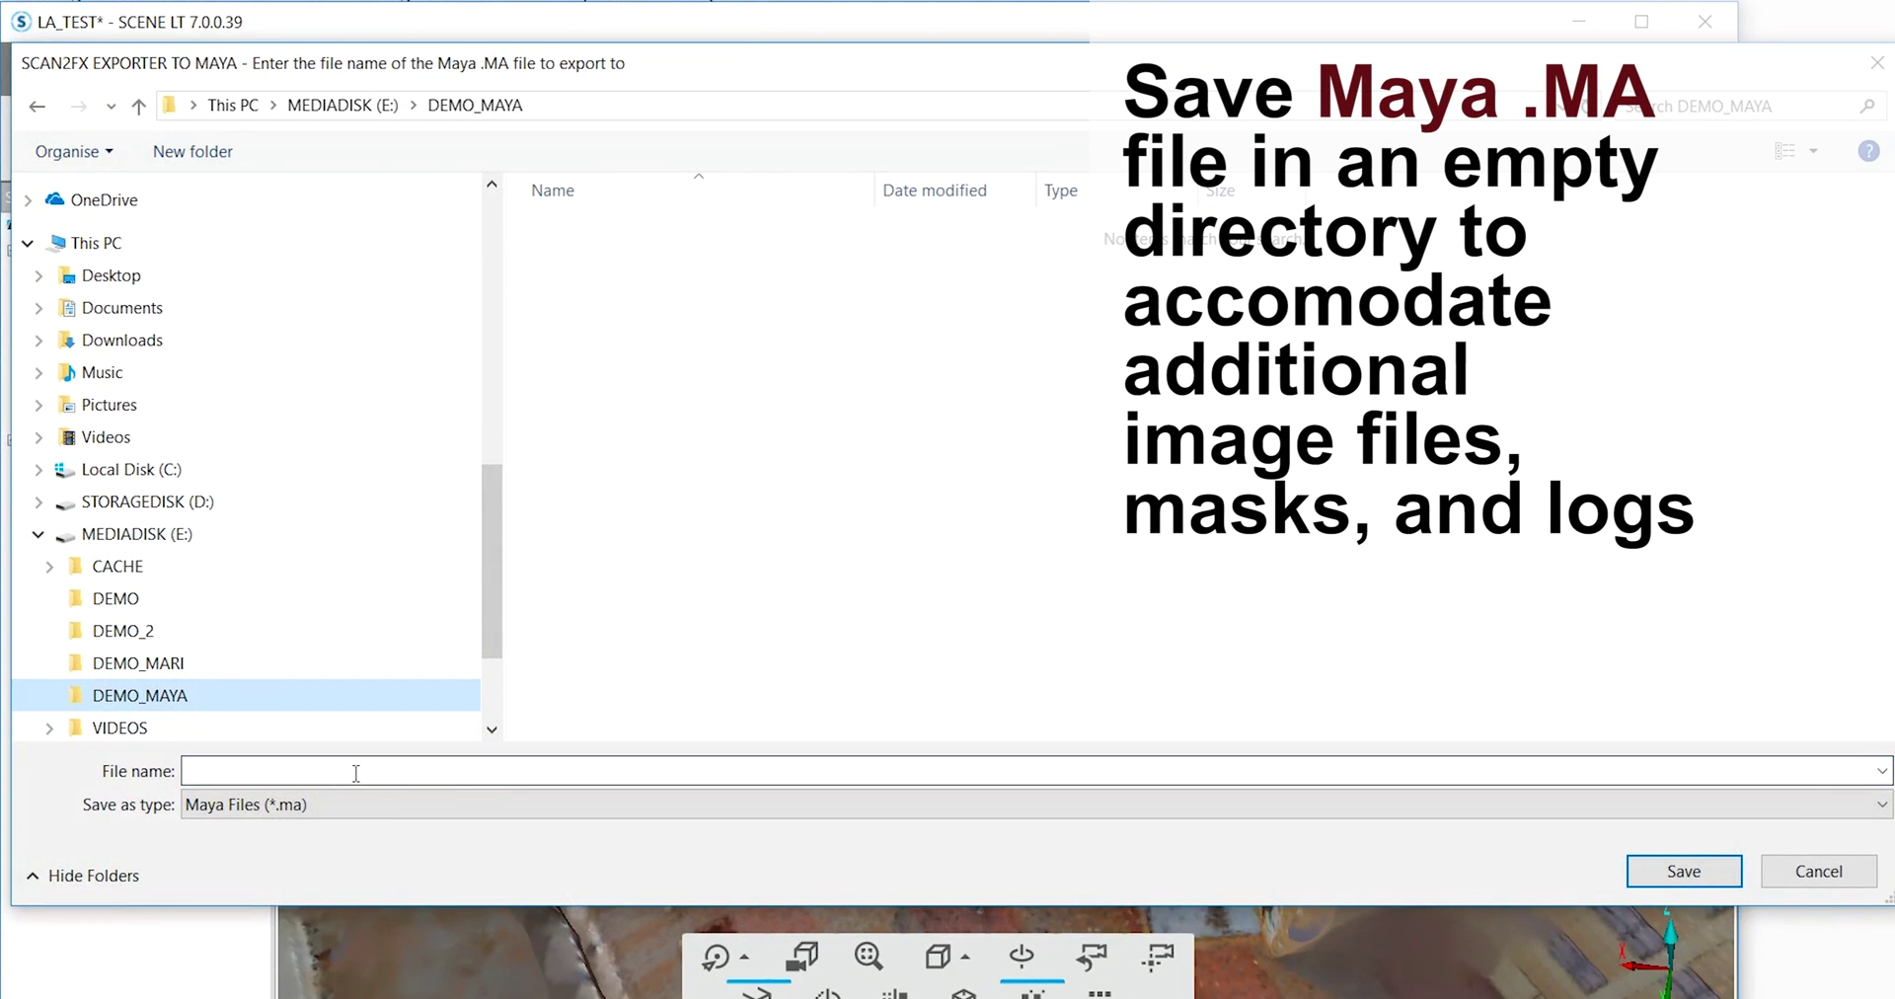
text(maya_)
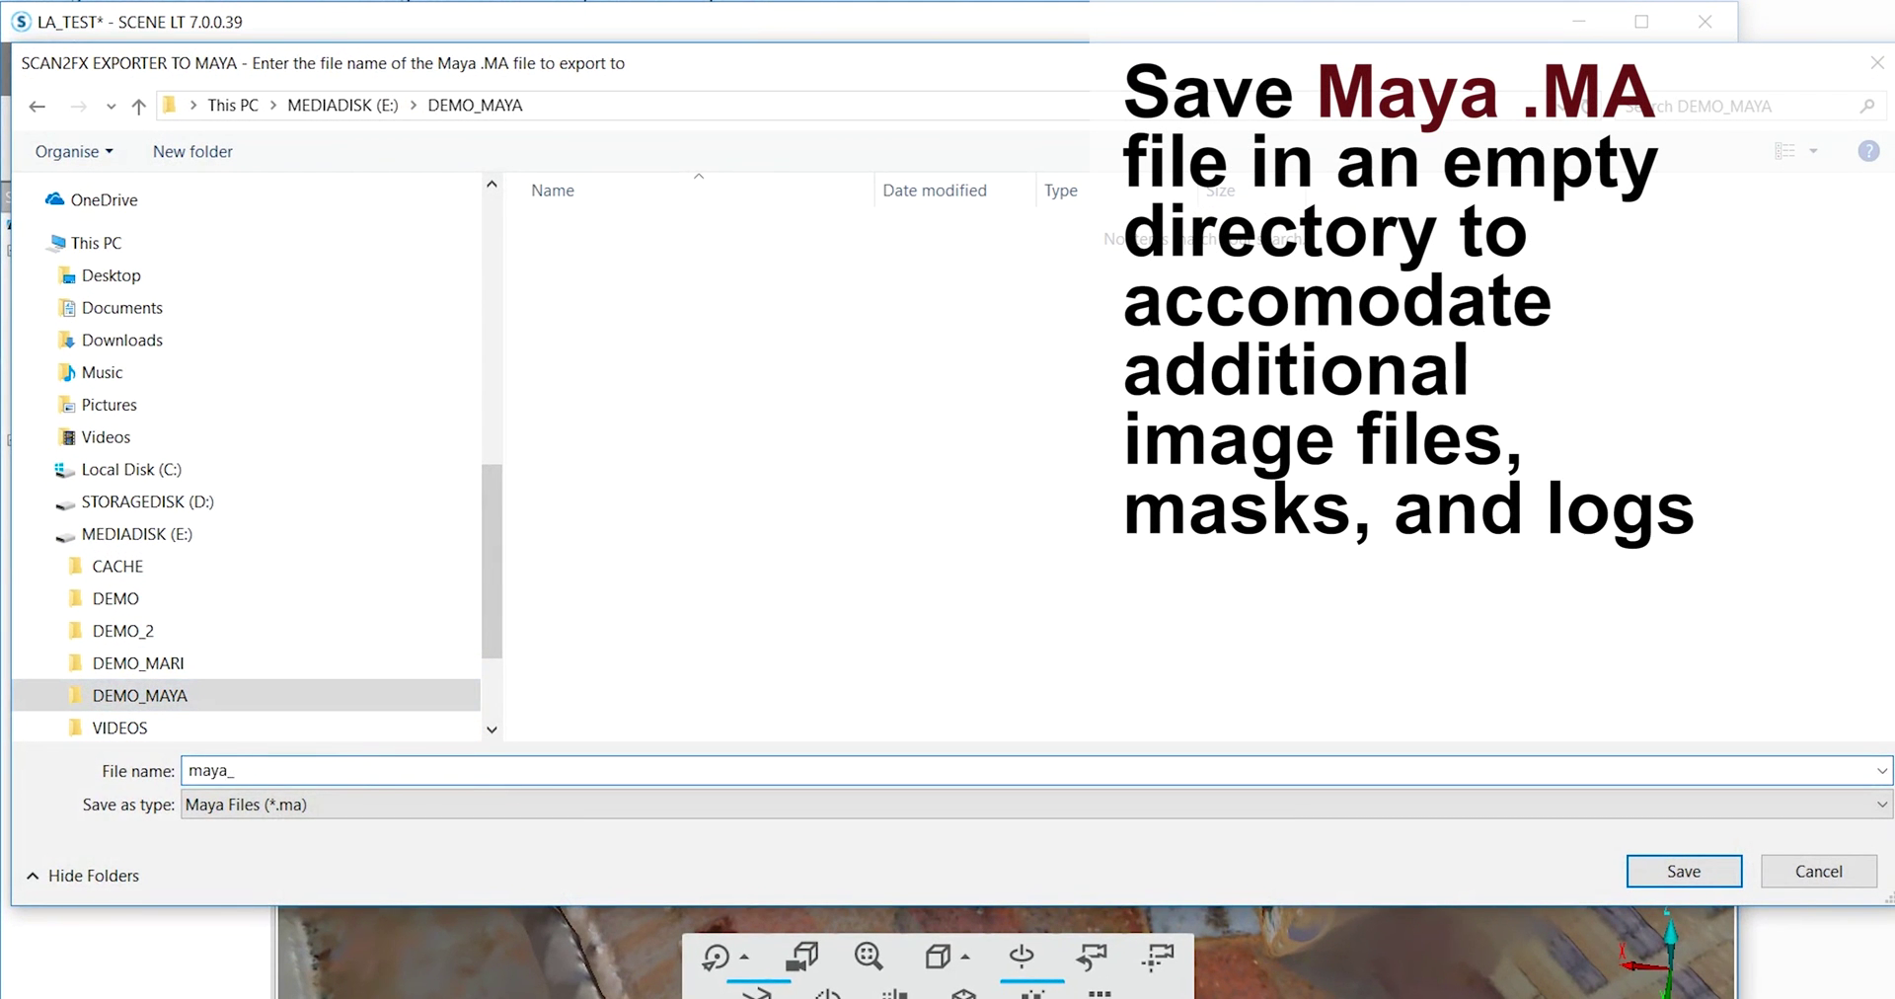
text(demo)
key(Return)
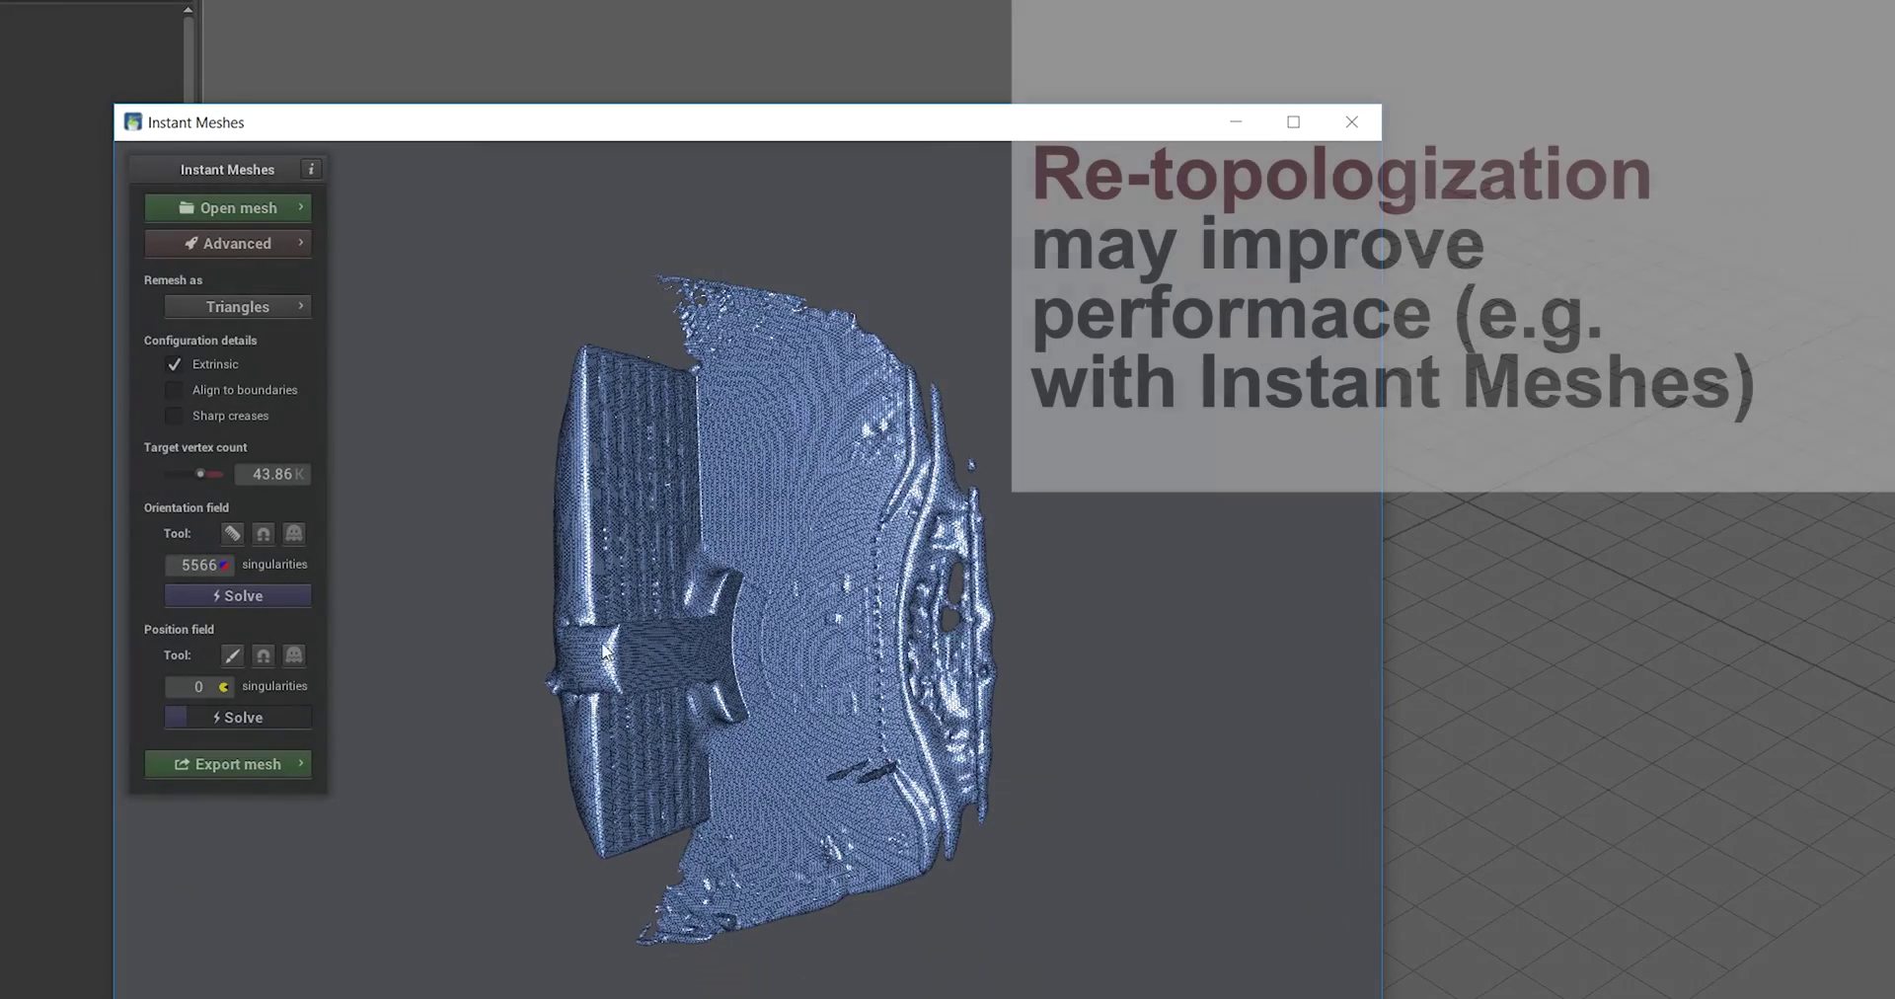
Extract the remeshed building mesh from the Export mesh panel.
click(227, 764)
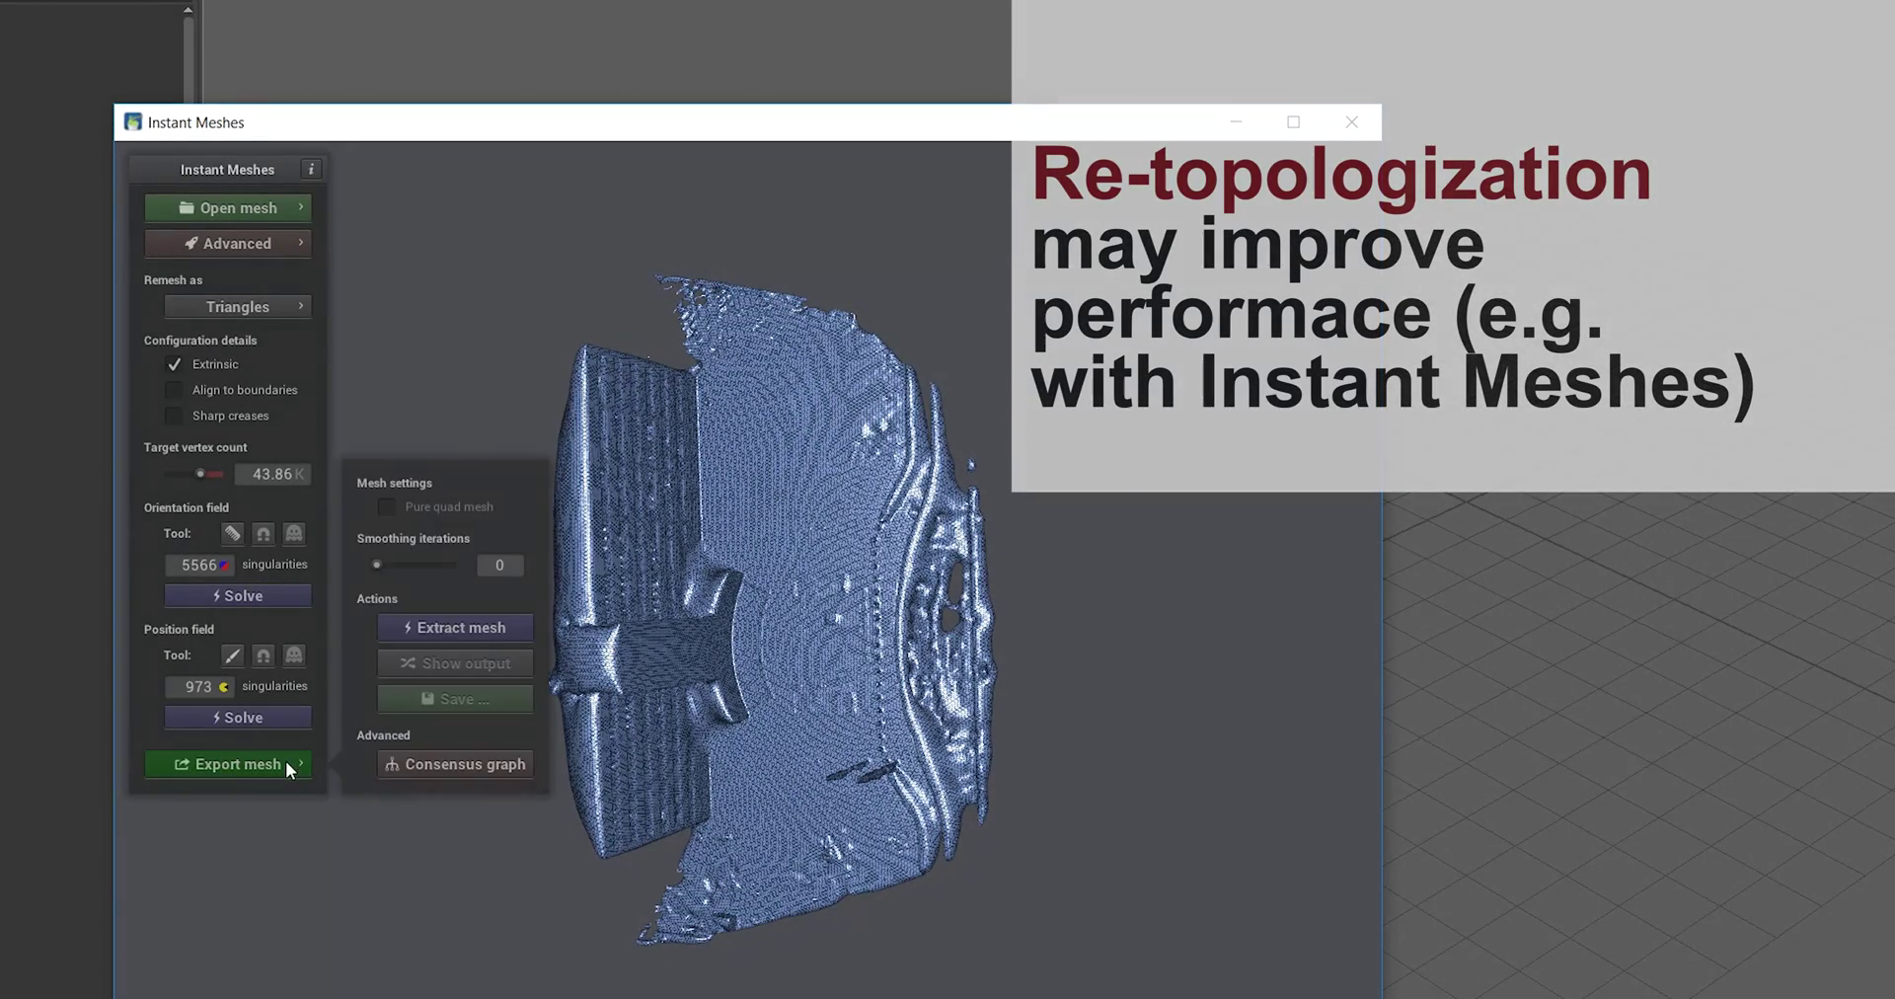
click(449, 626)
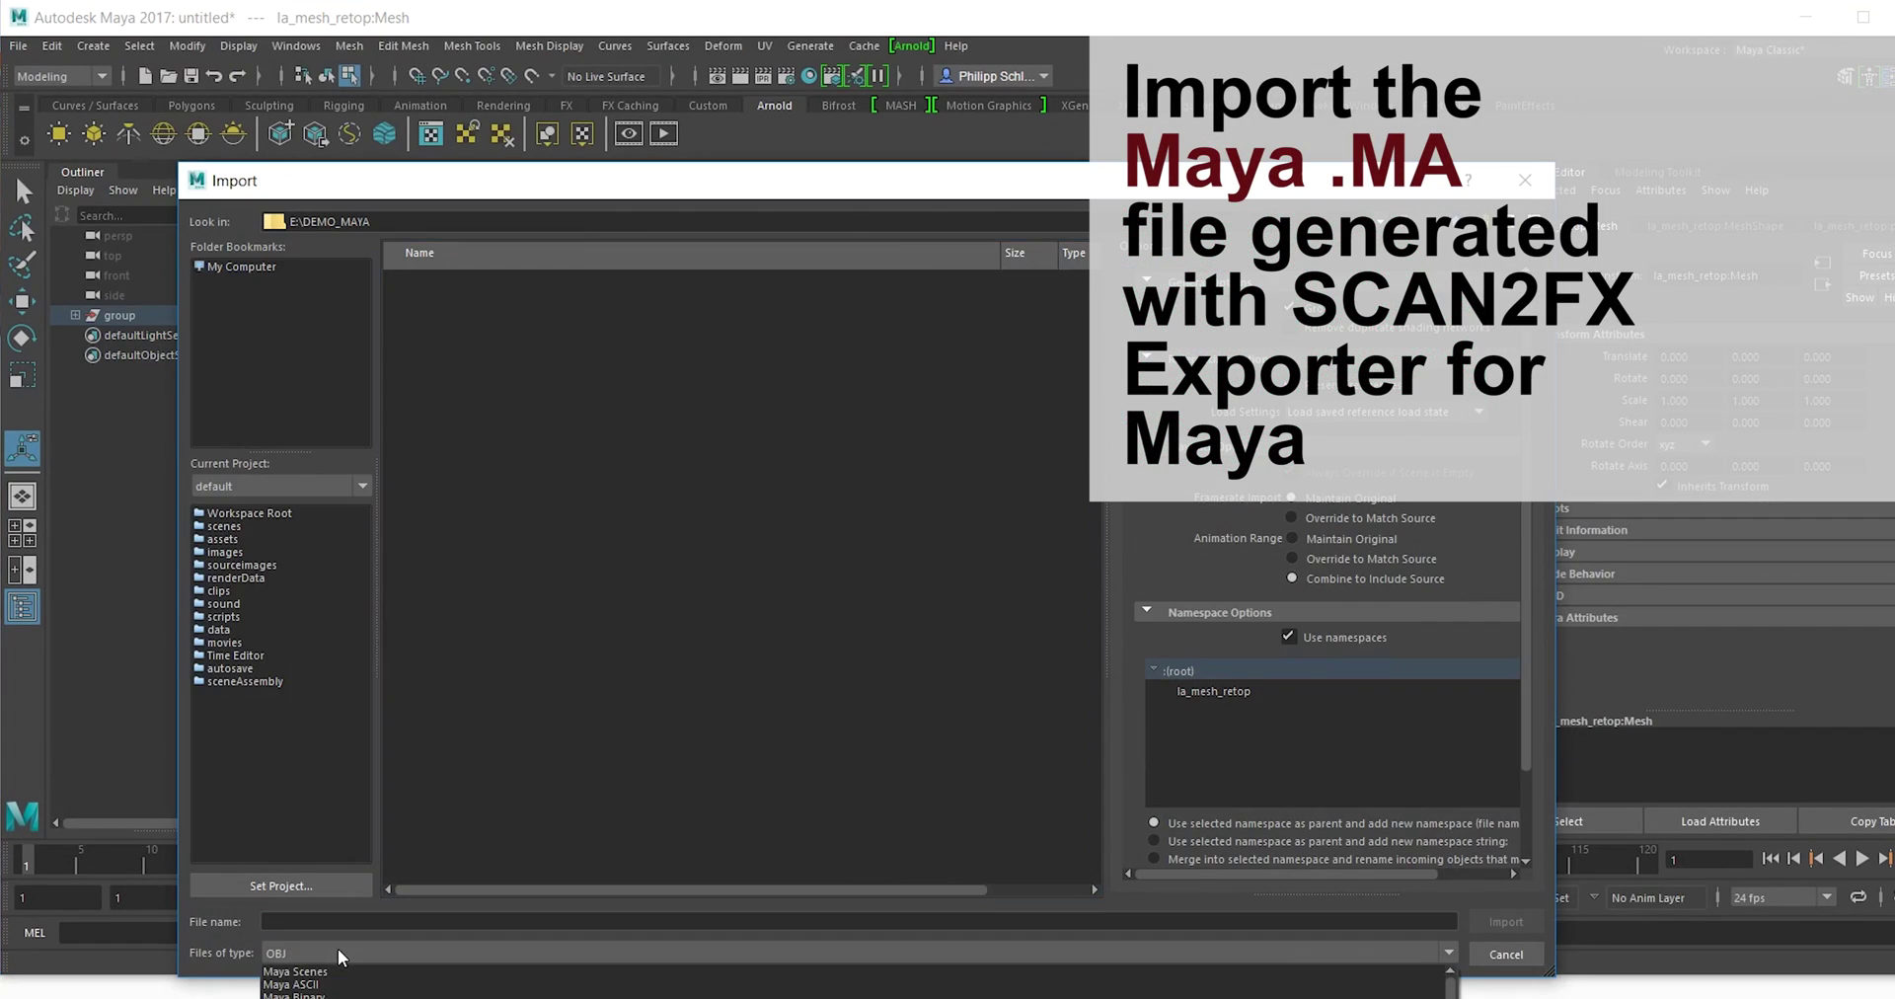
Import the maya_demo.ma file, filtering the browser to Maya ASCII files.
click(331, 952)
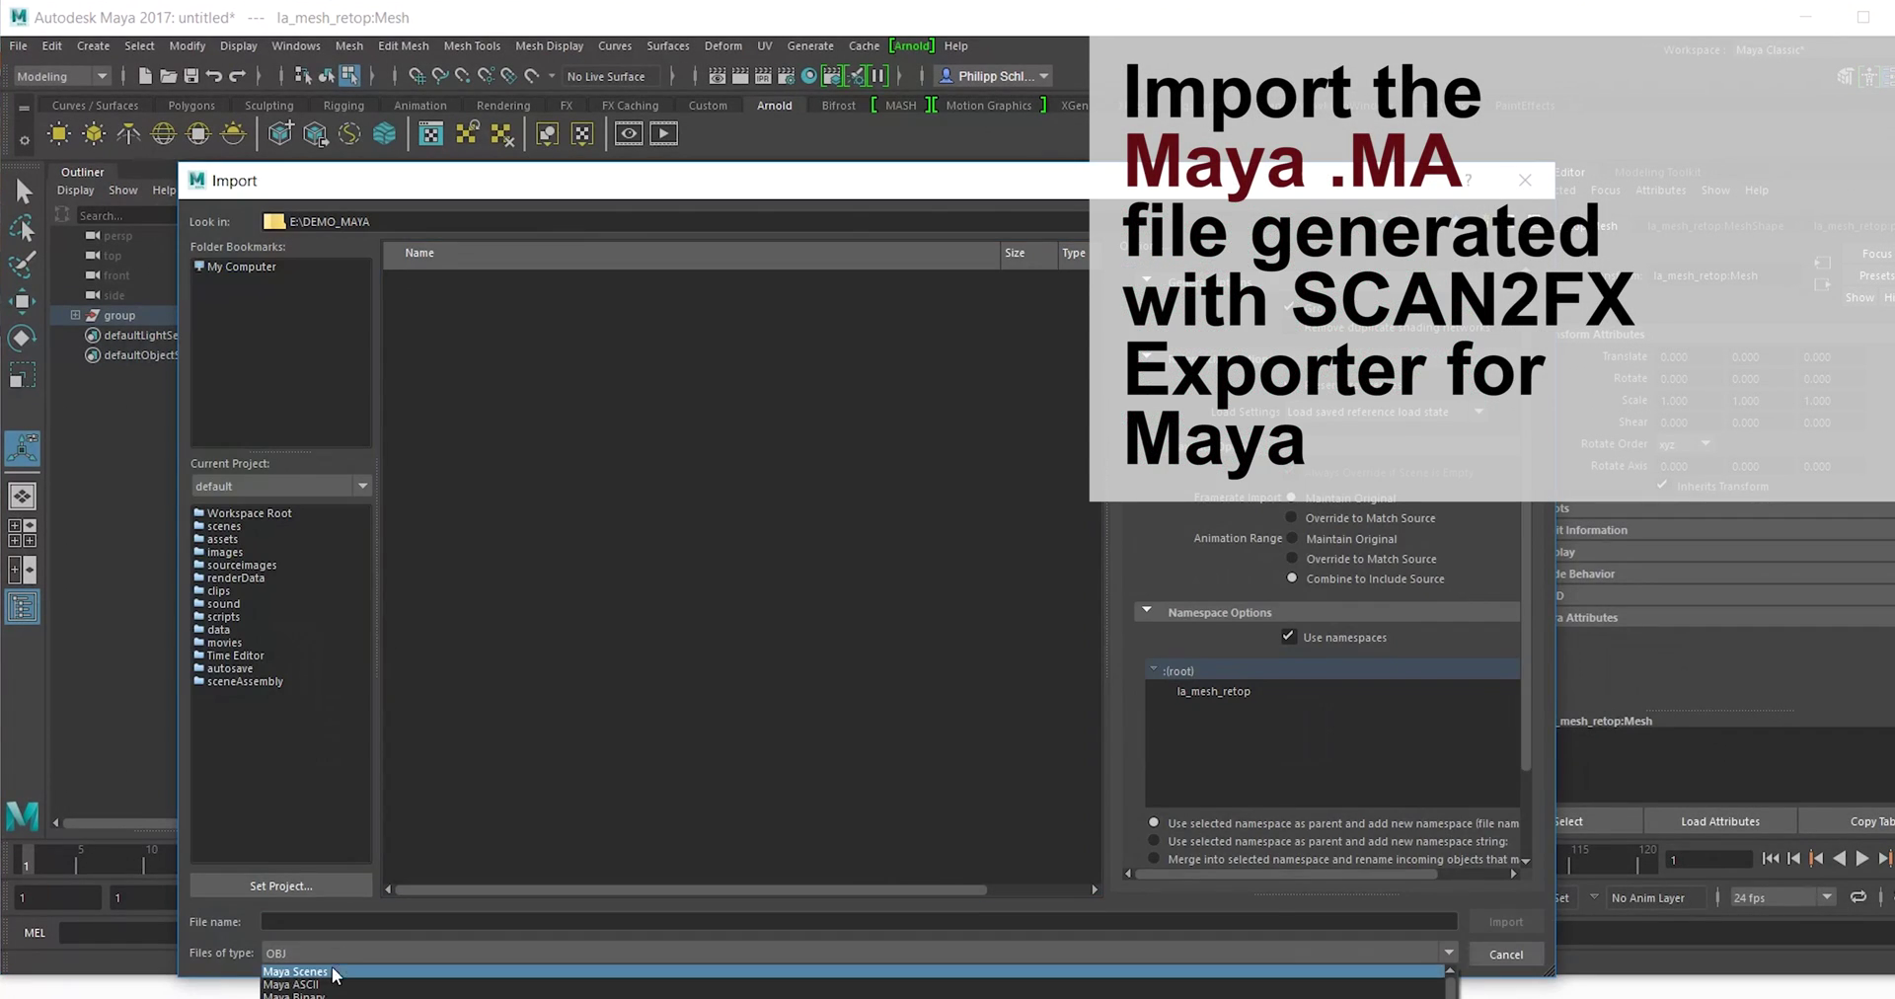
click(331, 984)
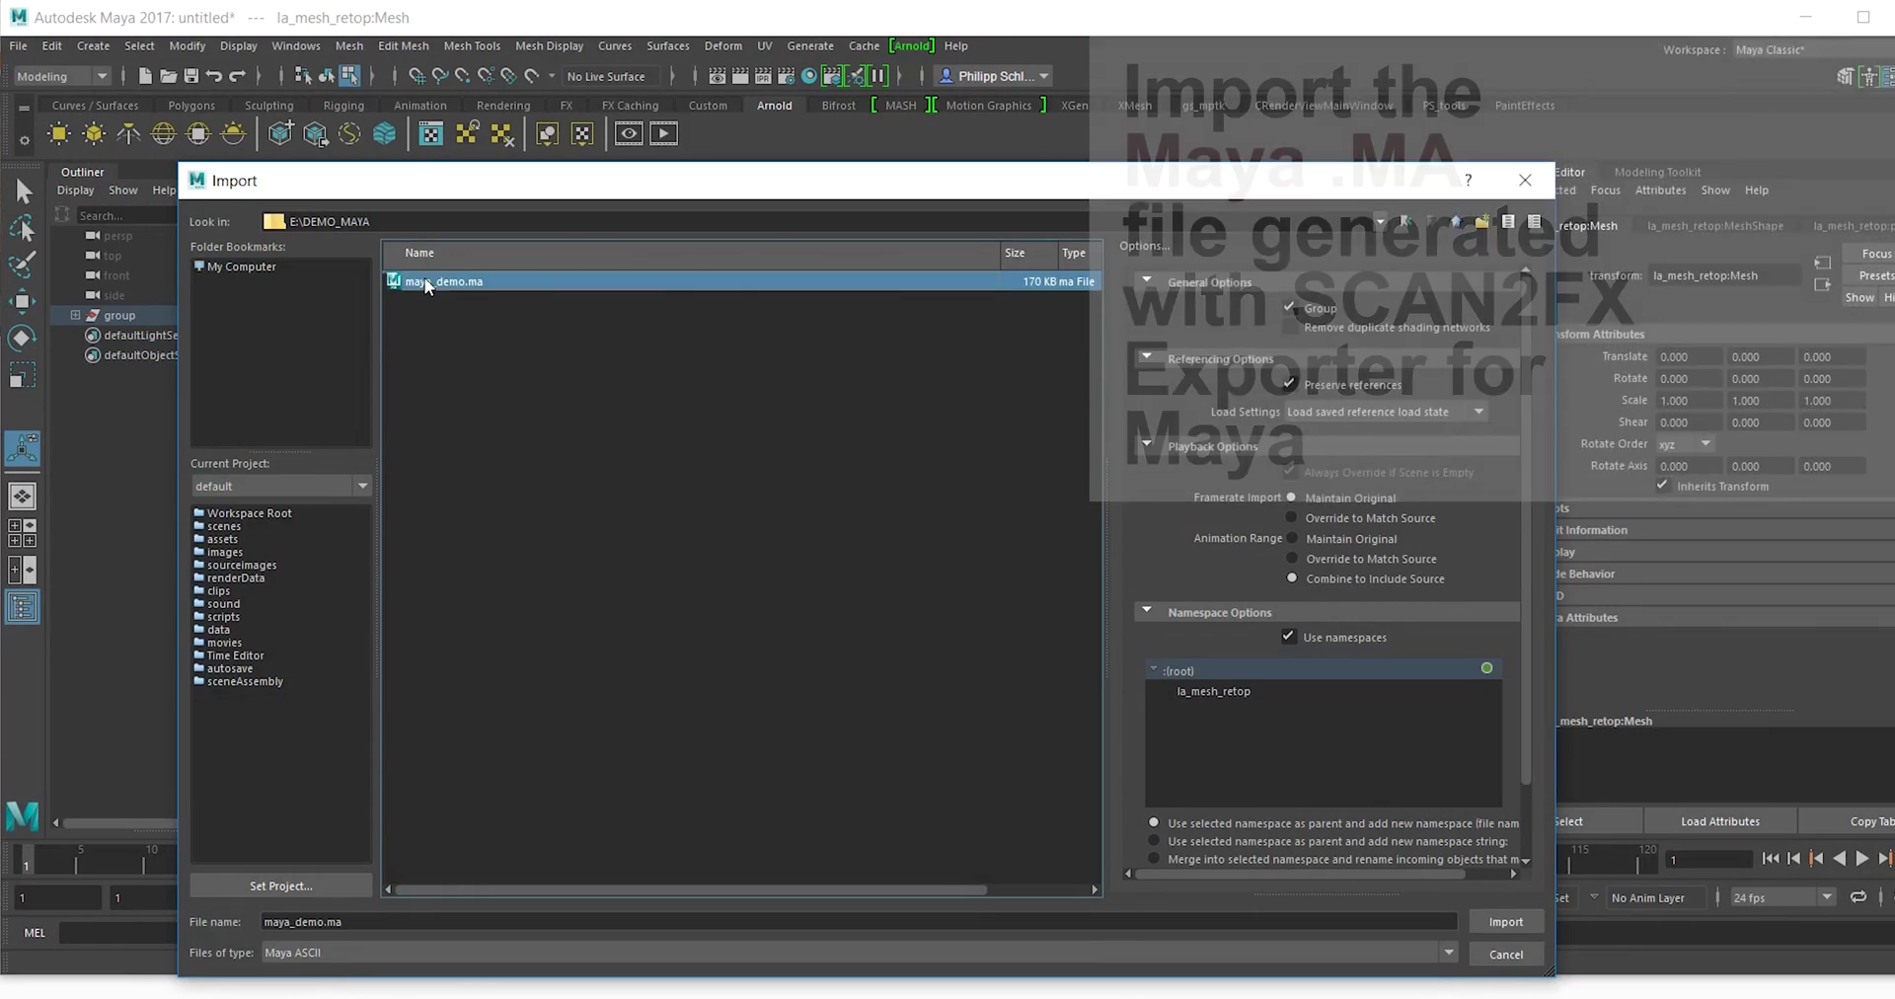
double_click(424, 286)
Expand group1, select and frame the first Scan_000 camera, and orbit around the scan cameras.
click(77, 335)
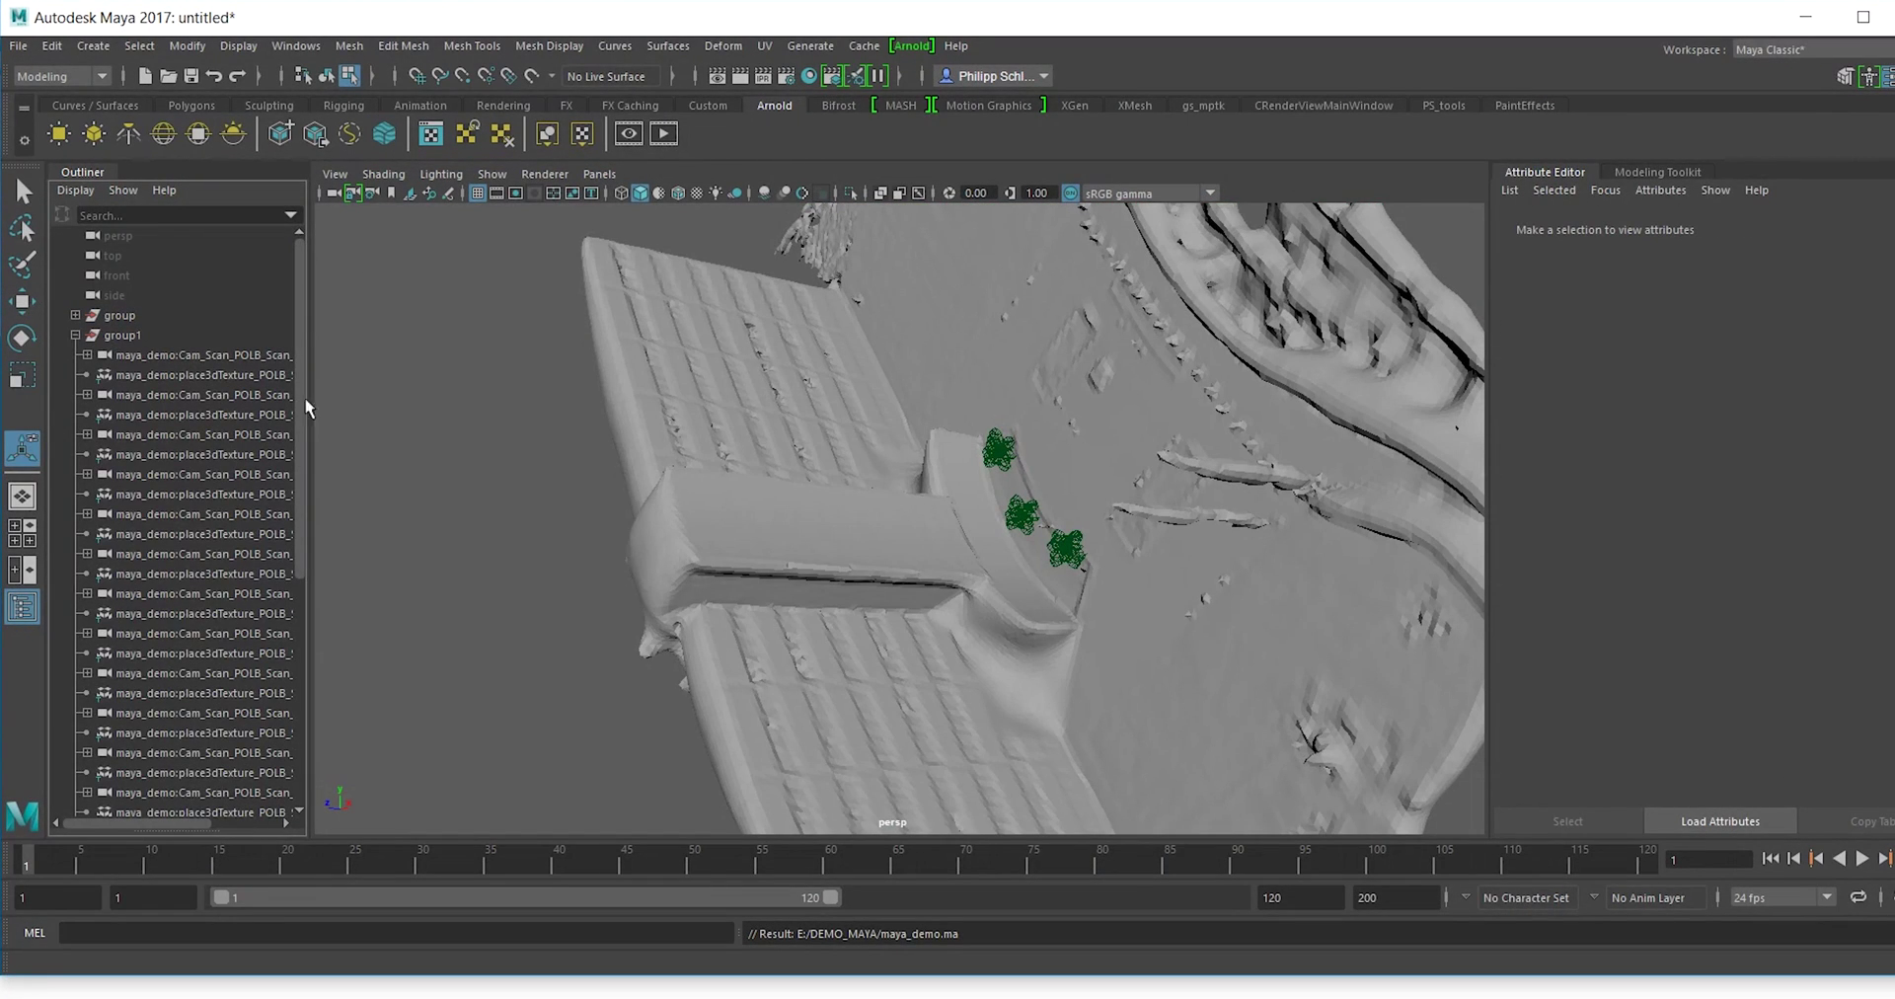
scroll(192, 394, down, 5)
scroll(191, 394, up, 5)
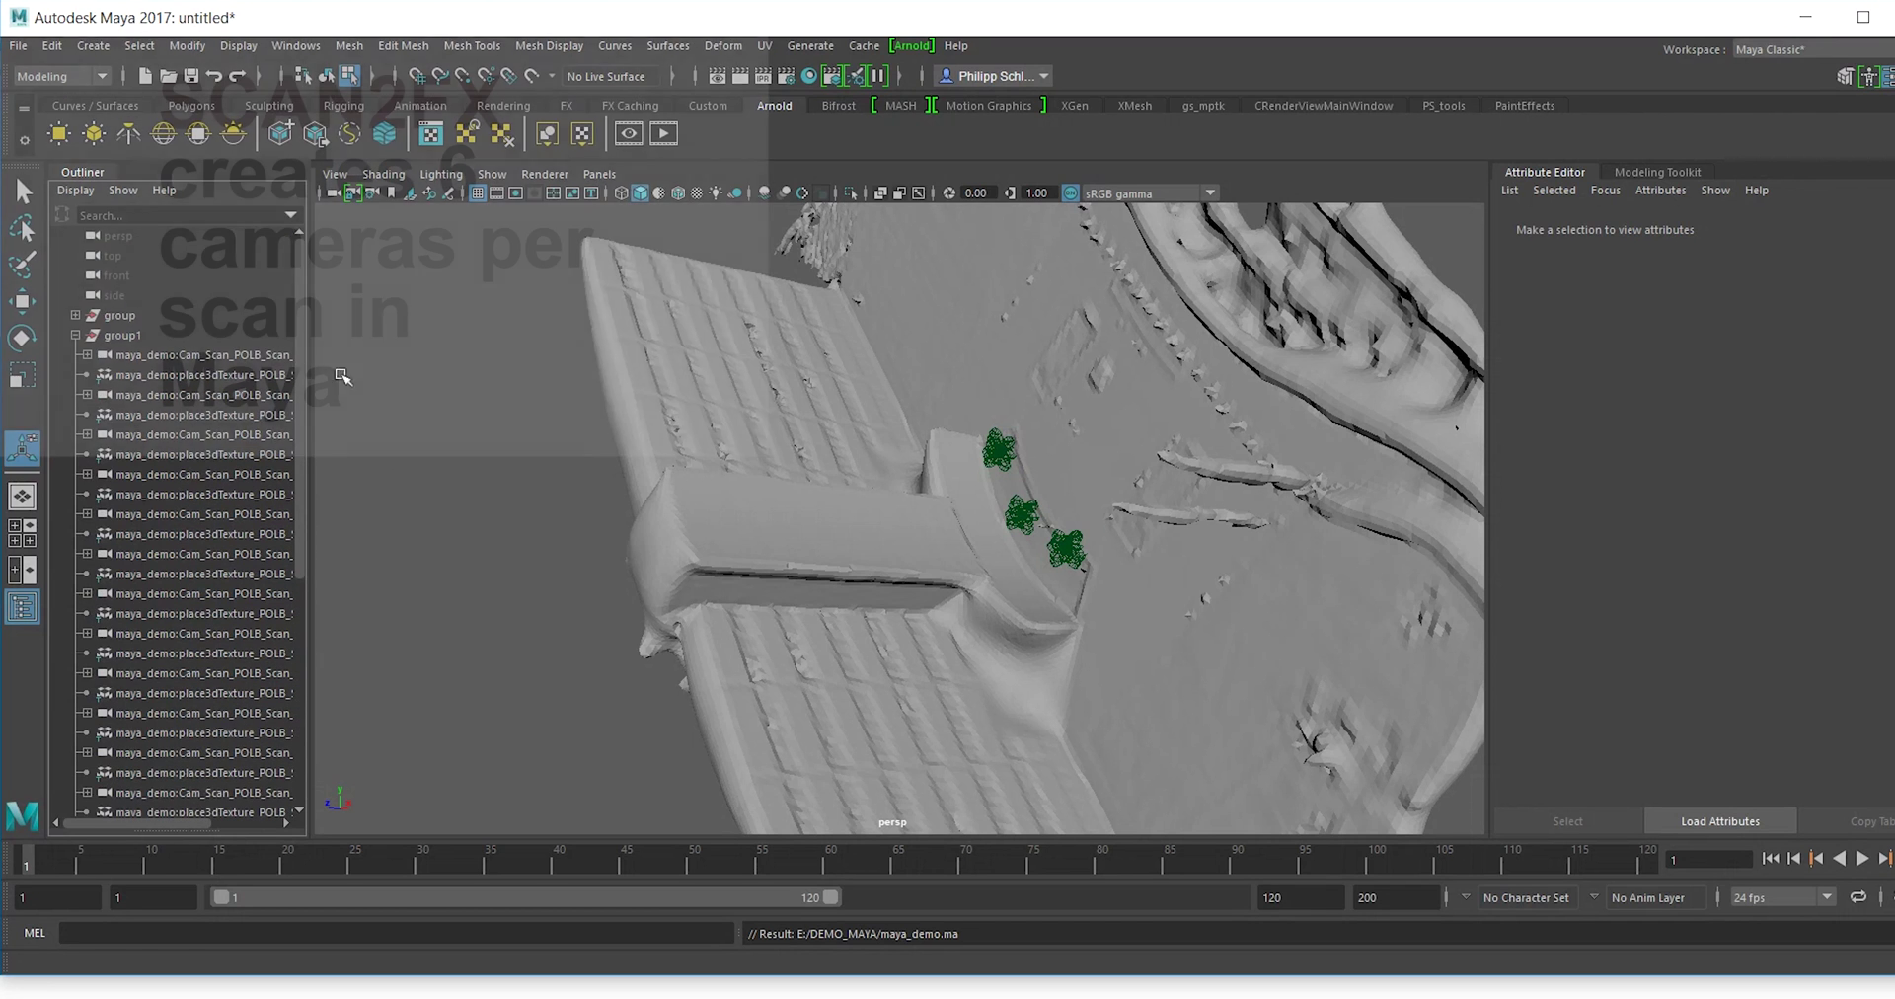
click(197, 354)
key(f)
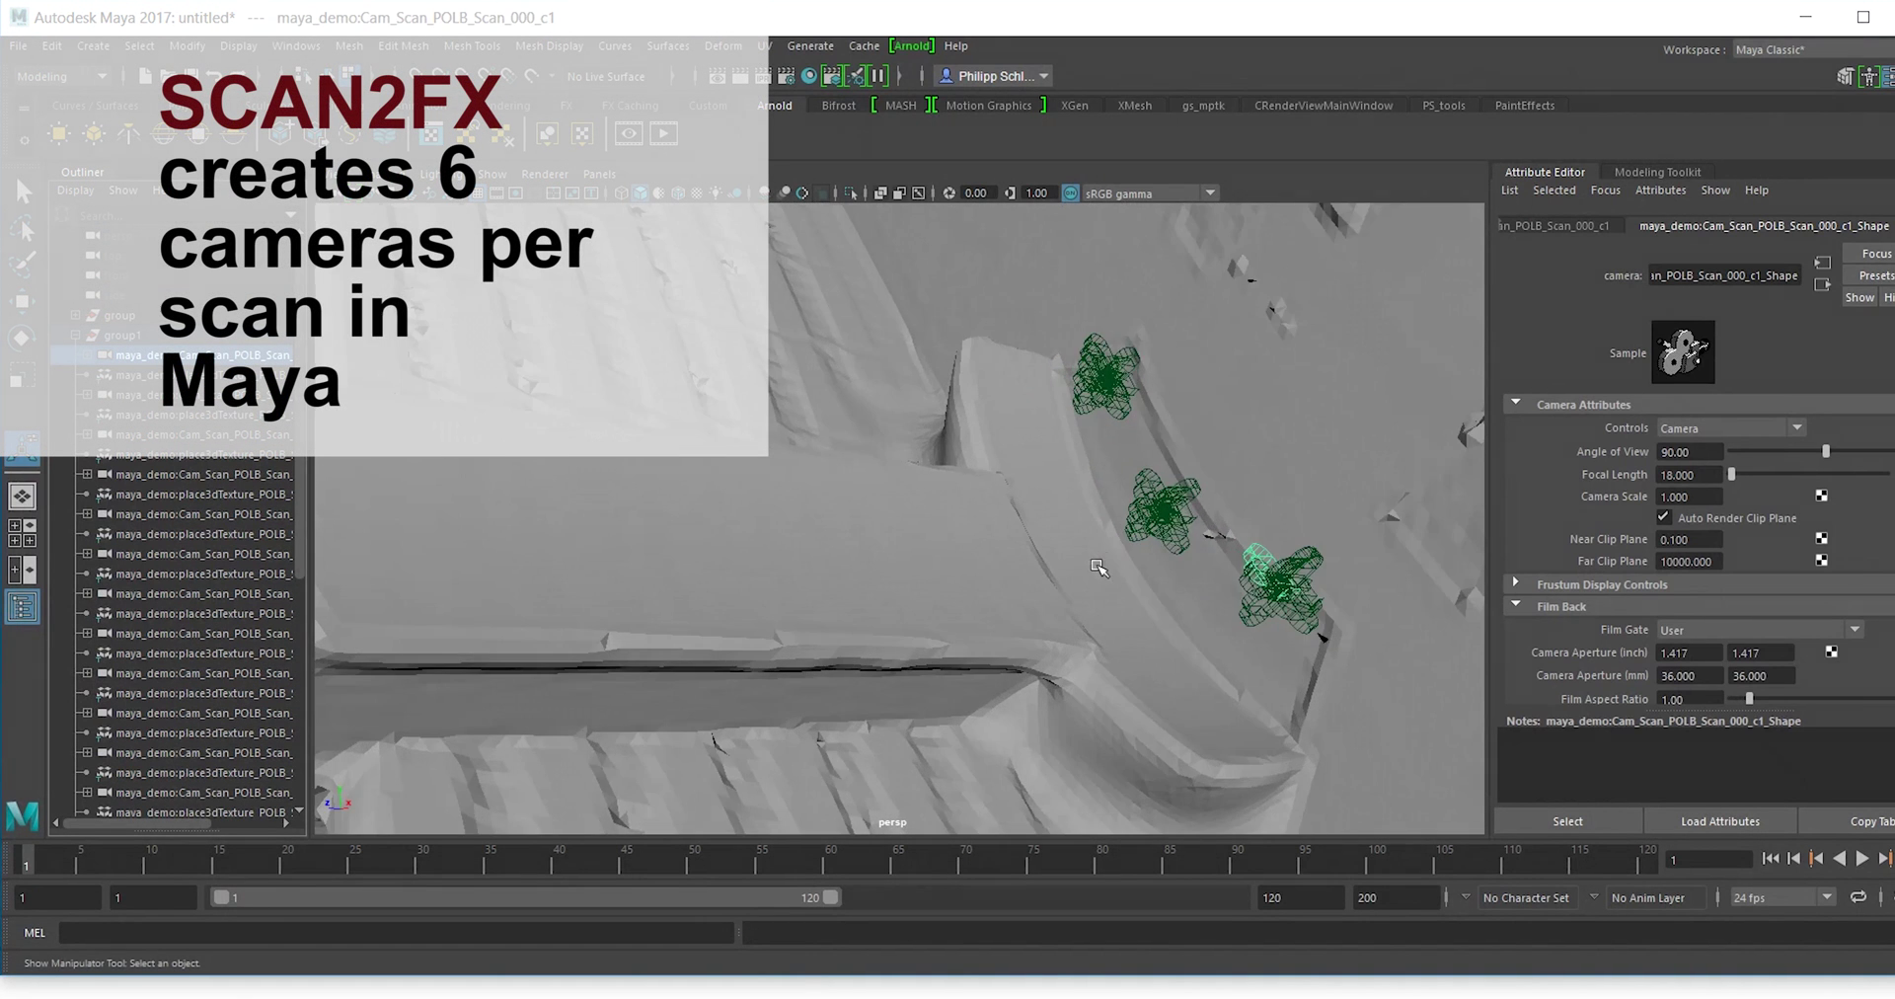
key(t)
alt+drag(1212, 535, 1177, 521)
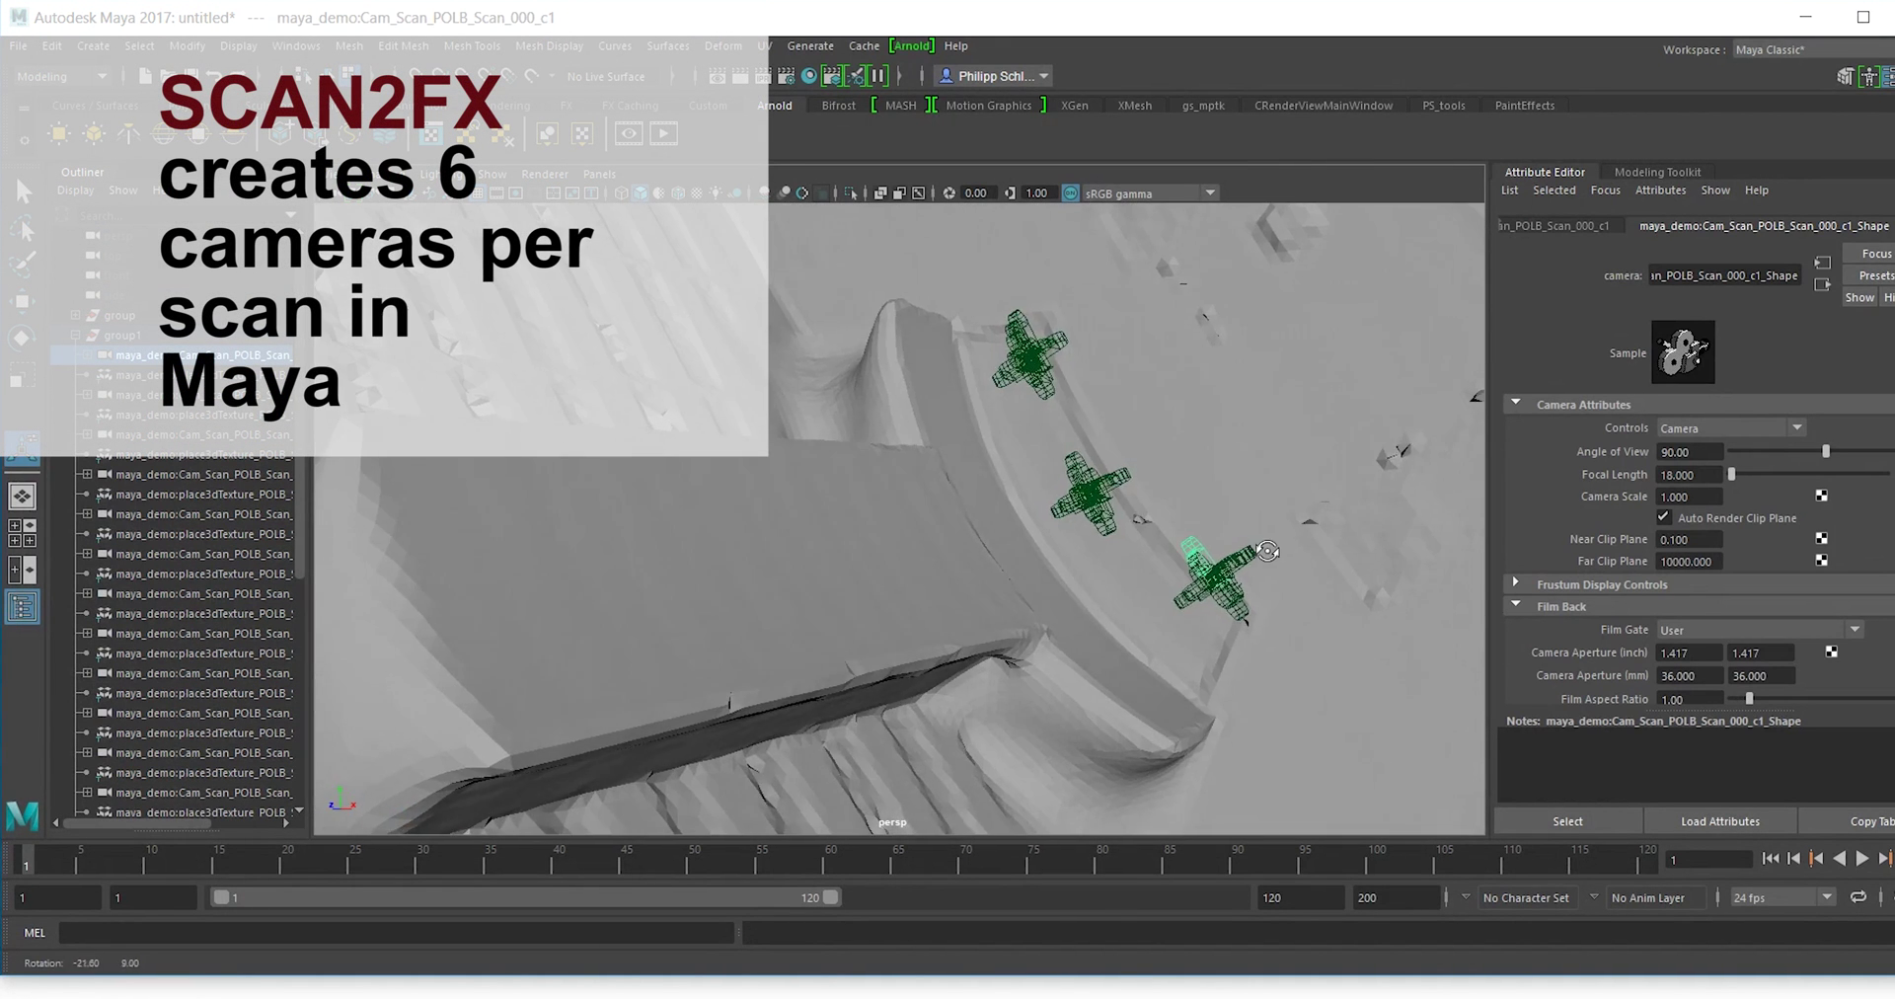
alt+drag(1177, 521, 1184, 515)
Switch to four views and look through the Scan_000_c2 projection camera.
key(space)
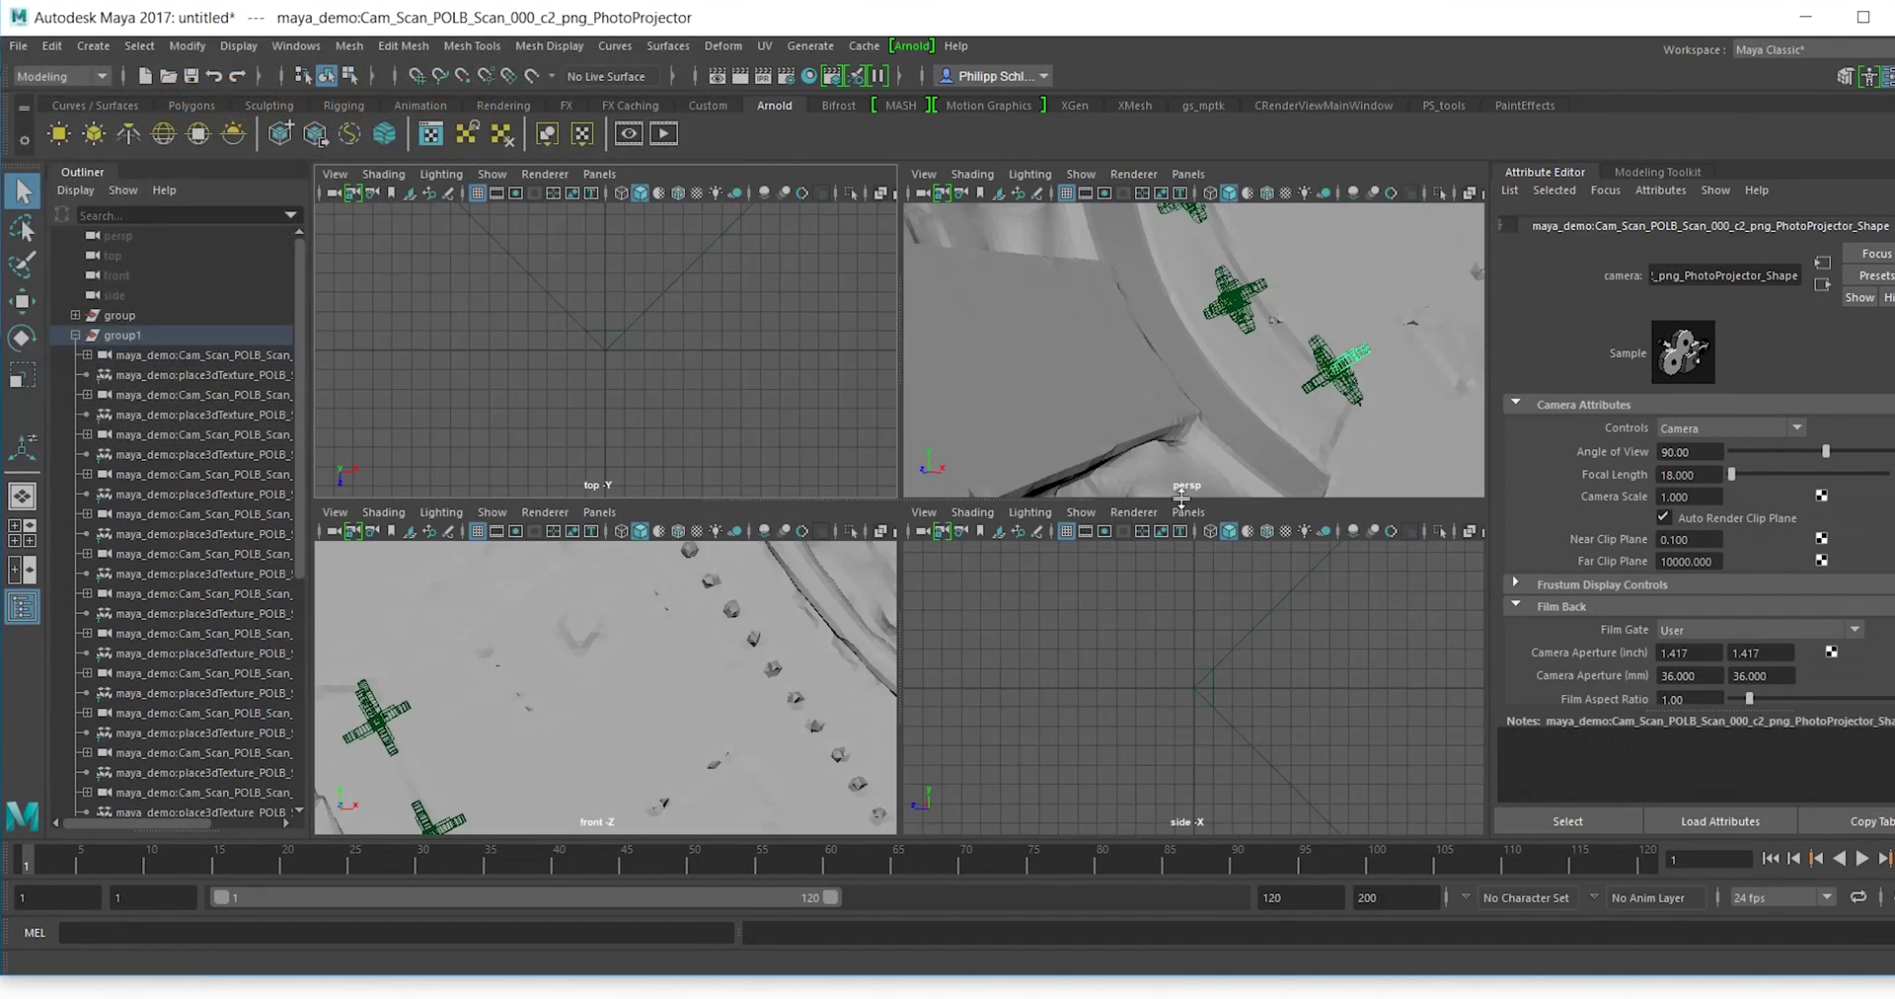
click(1188, 511)
mouse_move(1273, 531)
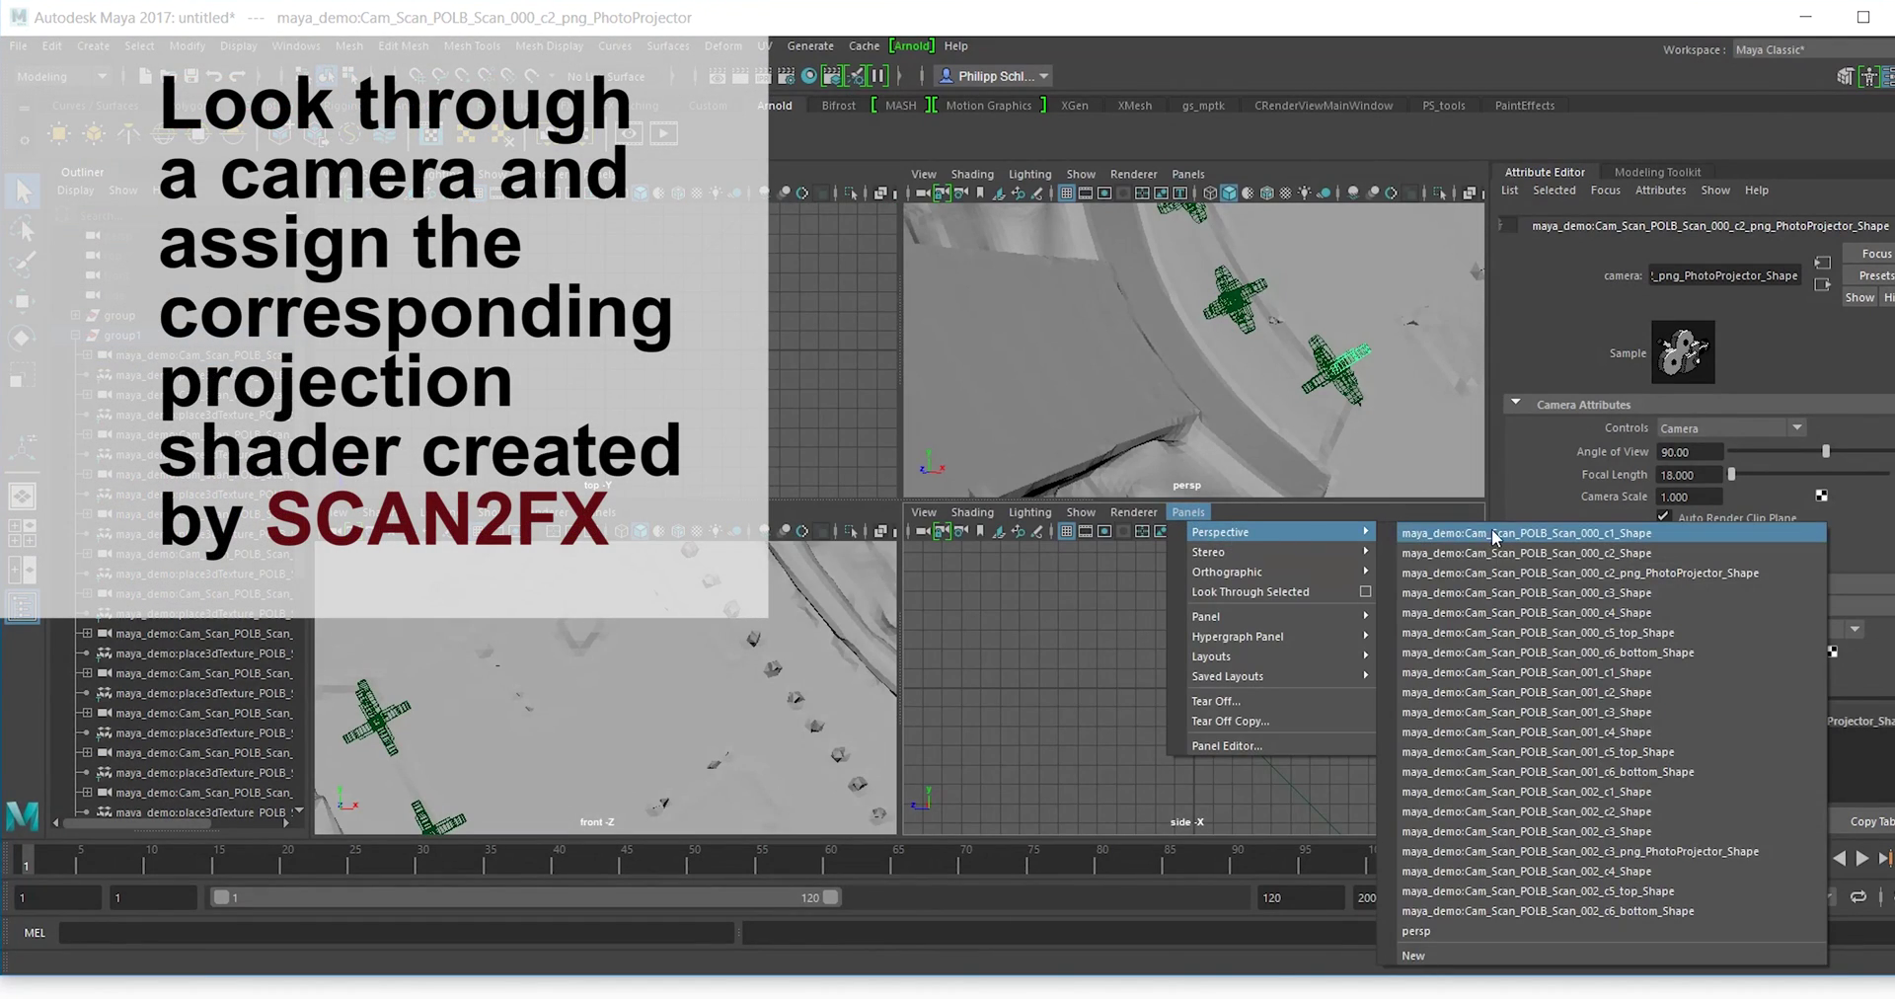
click(1518, 553)
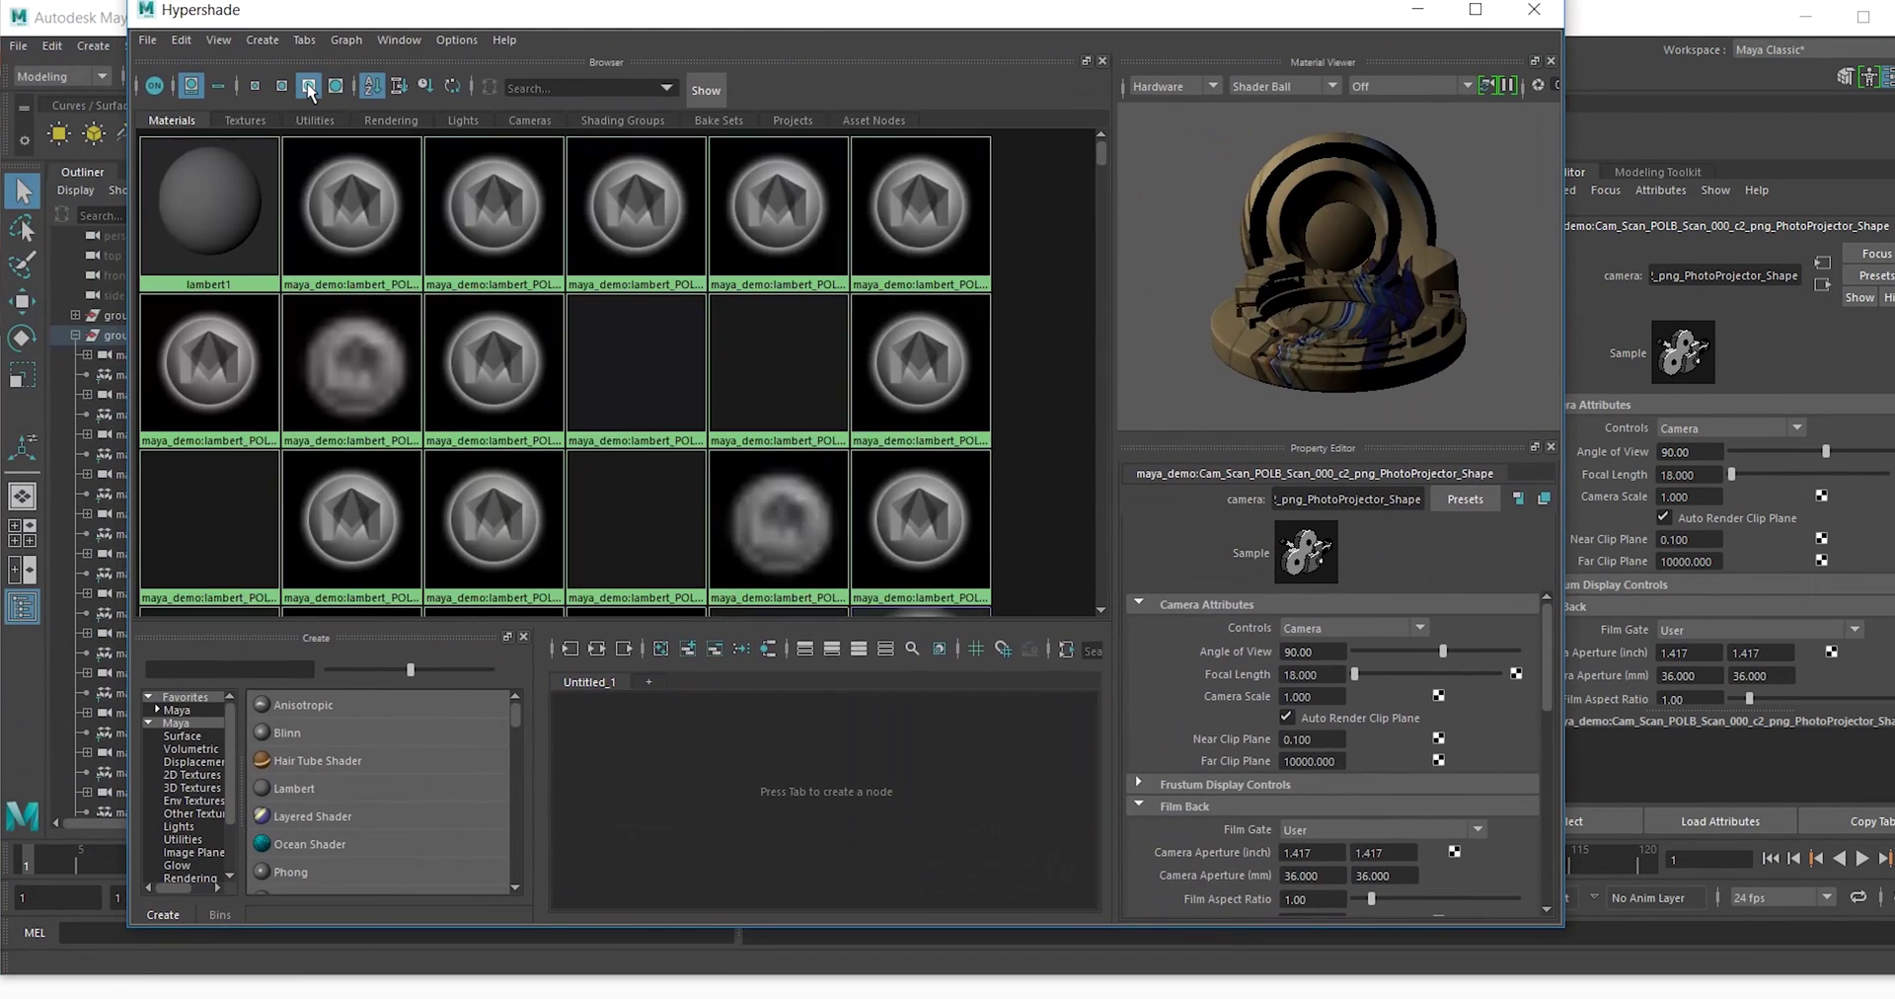
Apply the lambert_POLB_Scan_000_c2 material to the la_mesh_retop mesh.
click(550, 241)
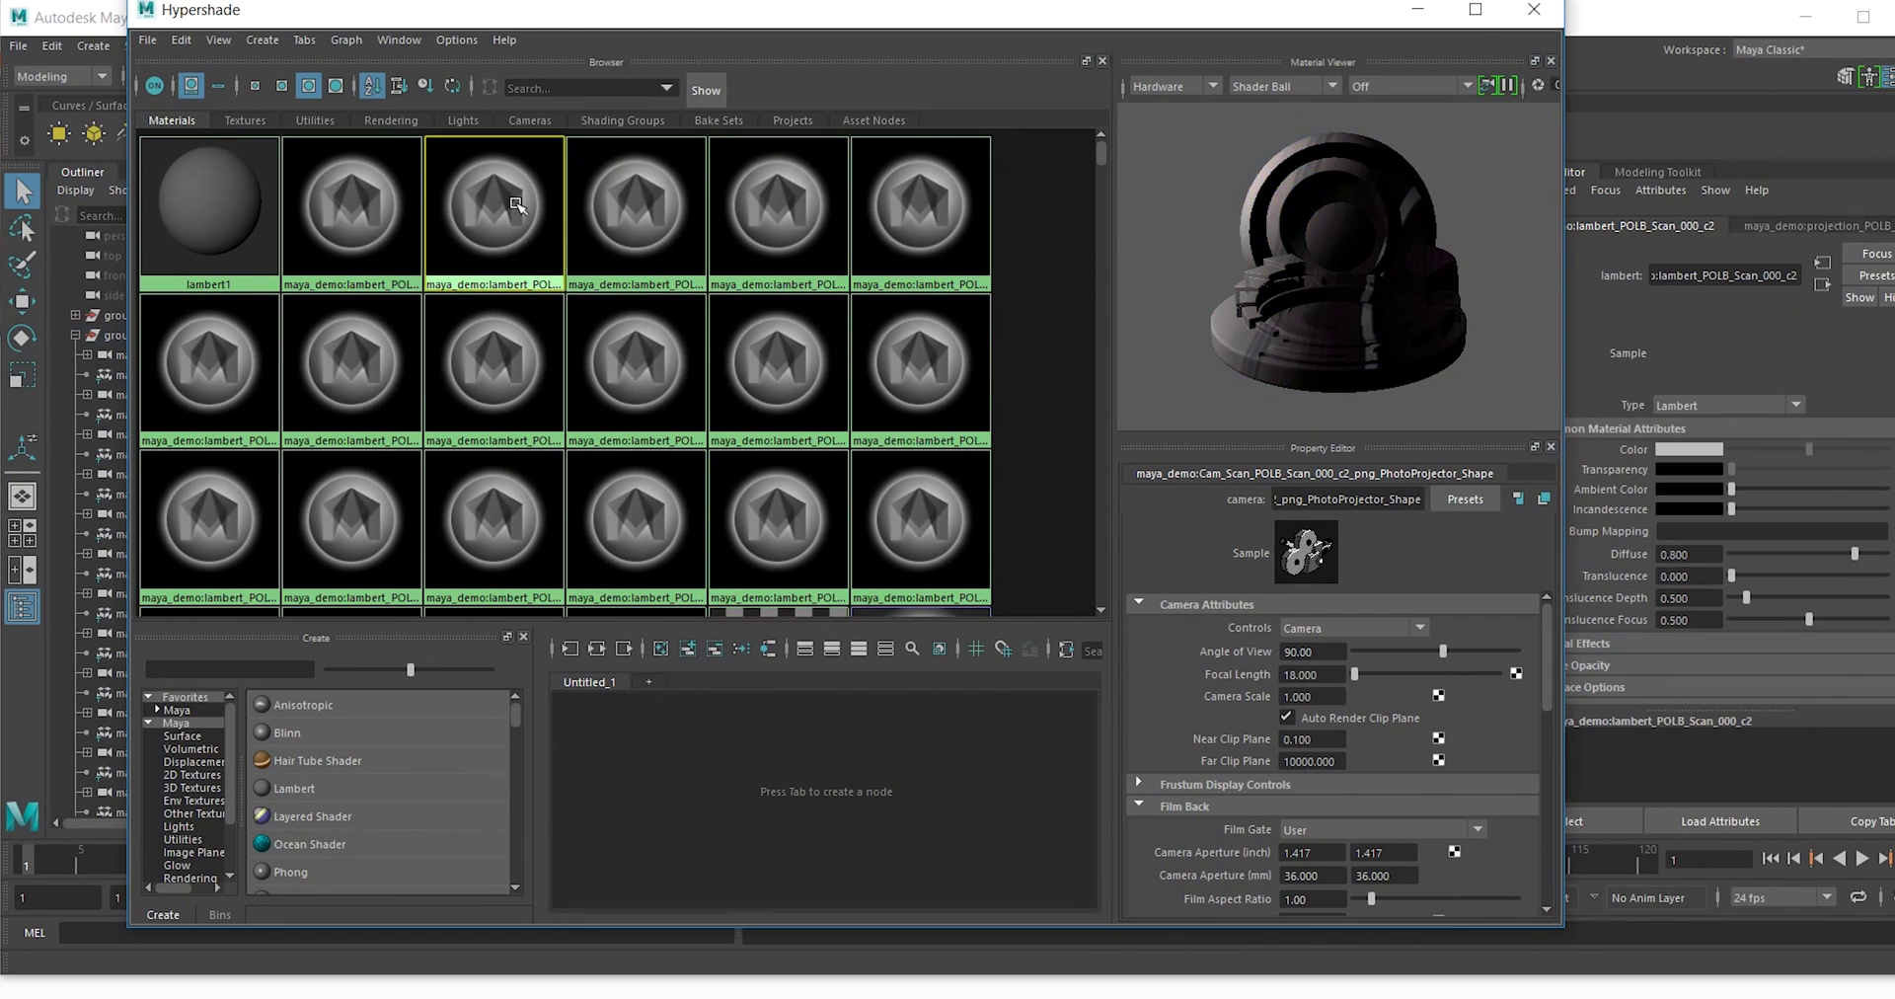
mouse_move(568, 18)
mouse_down()
mouse_move(1574, 166)
mouse_move(1629, 143)
mouse_up()
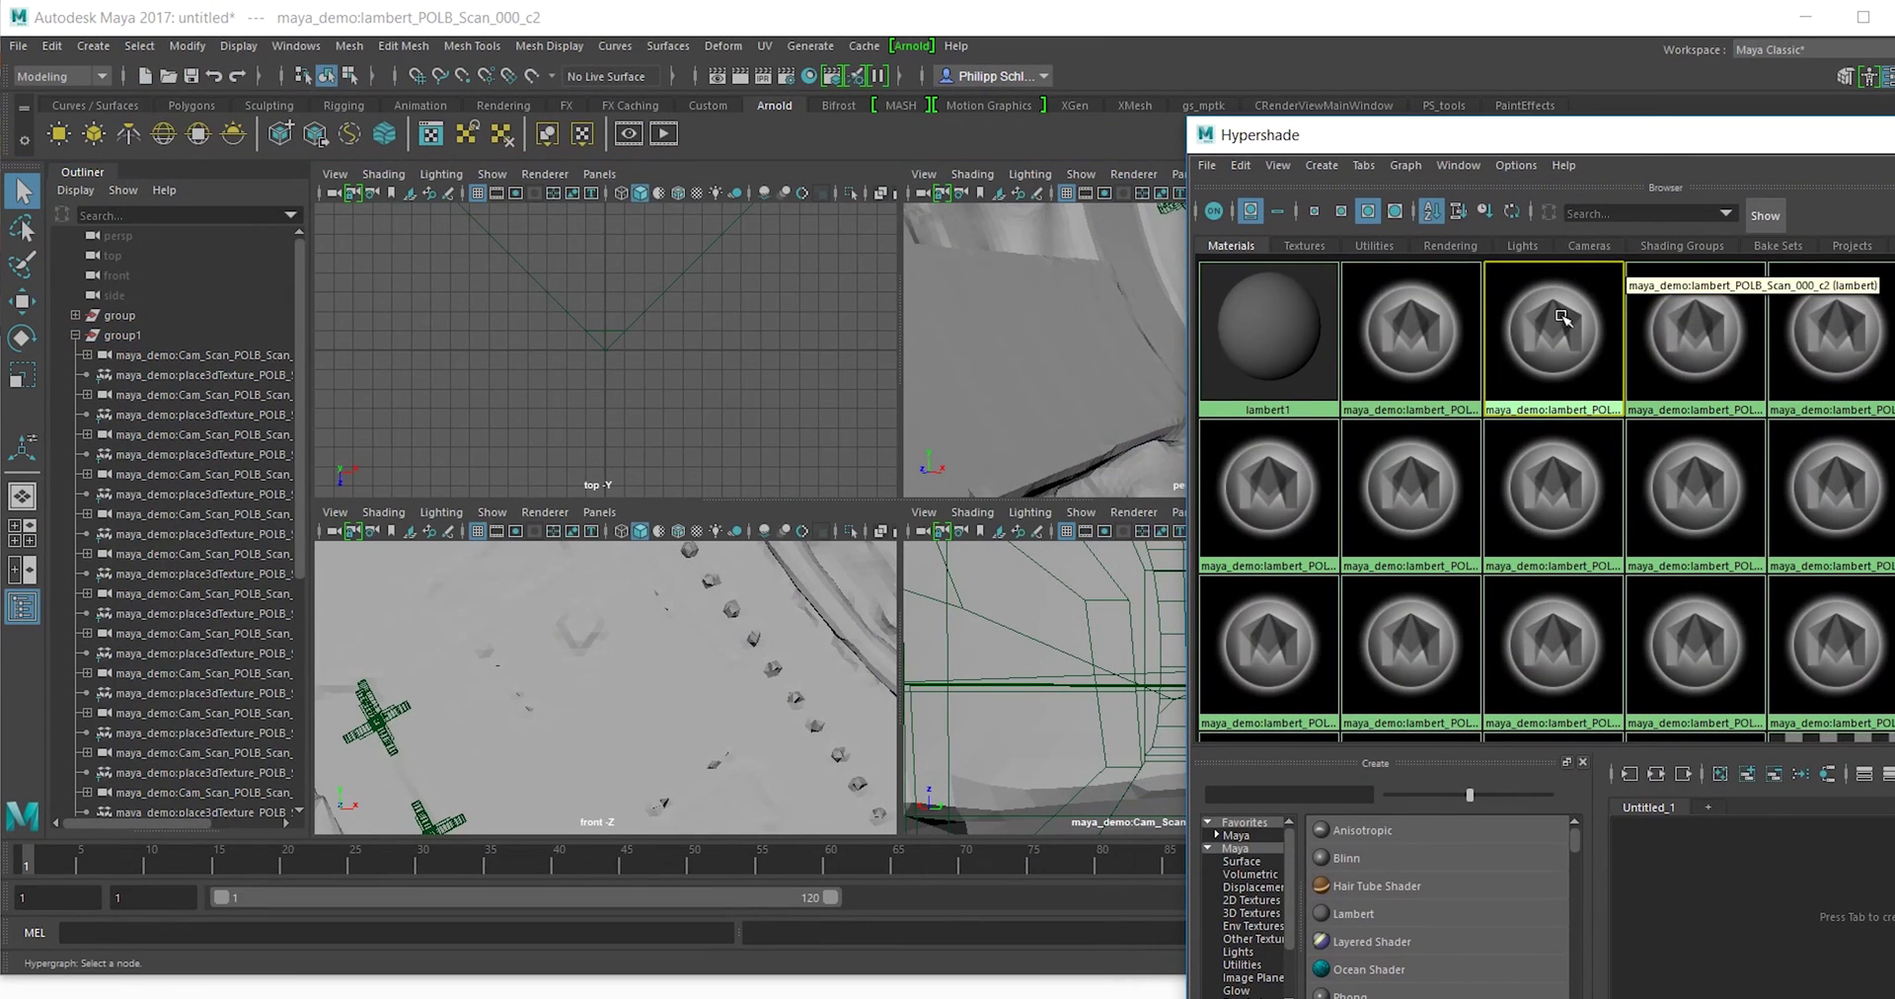
middle_drag(1553, 331, 1043, 339)
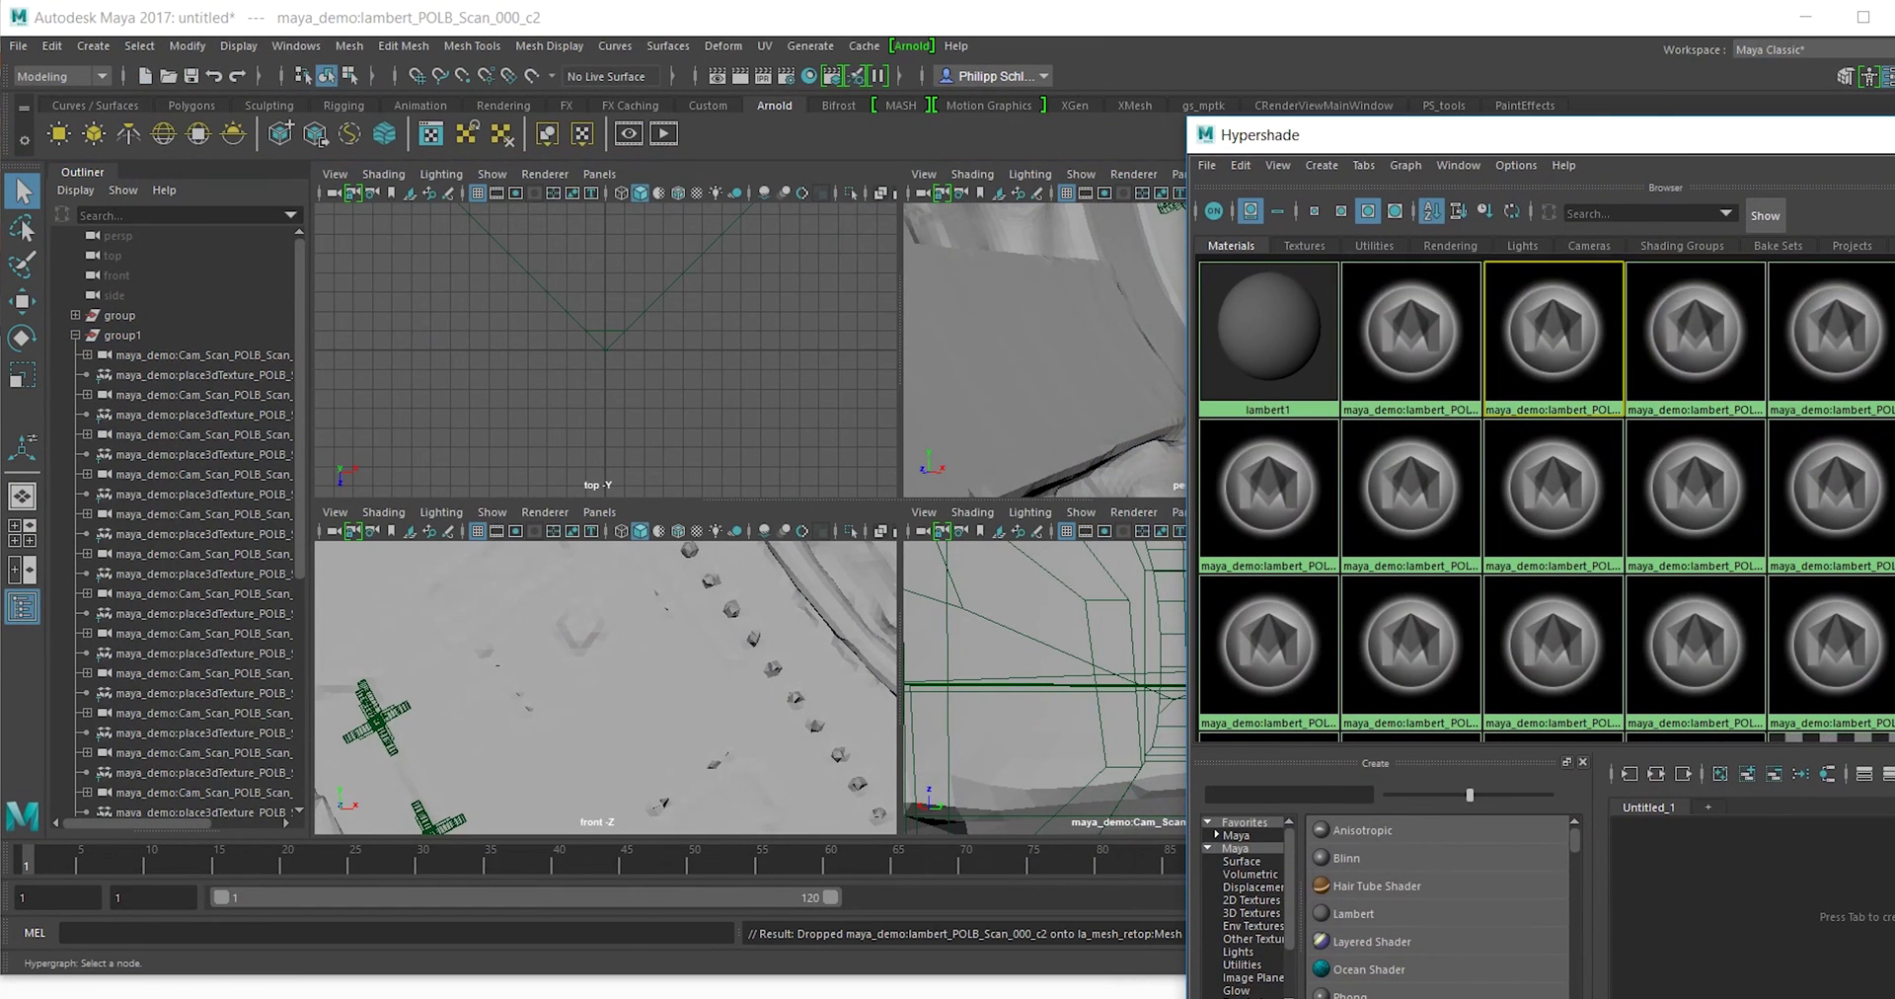
Turn on texture display in the camera and perspective views, then select the building mesh.
click(972, 512)
click(1042, 905)
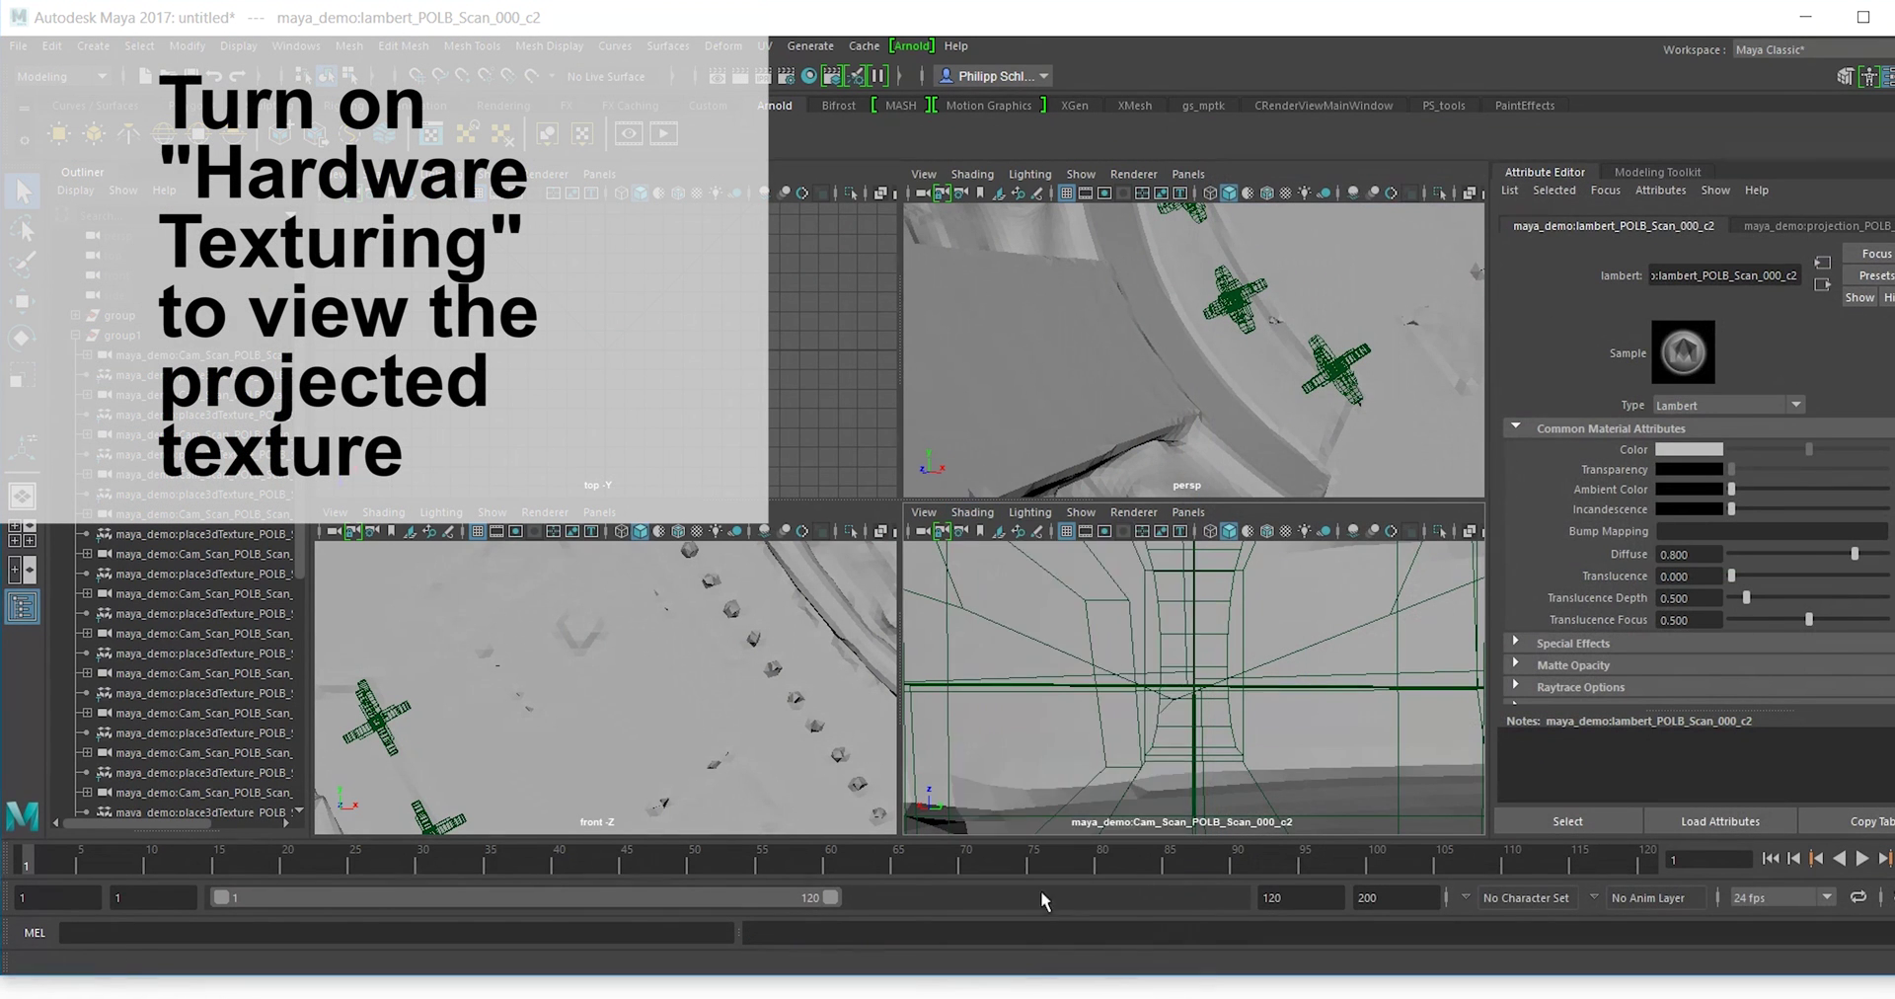
click(963, 174)
click(1041, 566)
mouse_move(1135, 356)
alt+mouse_down()
mouse_move(1181, 344)
mouse_move(1184, 377)
mouse_move(1295, 411)
mouse_move(1269, 369)
mouse_move(1329, 415)
mouse_move(1108, 385)
alt+mouse_up()
click(1045, 356)
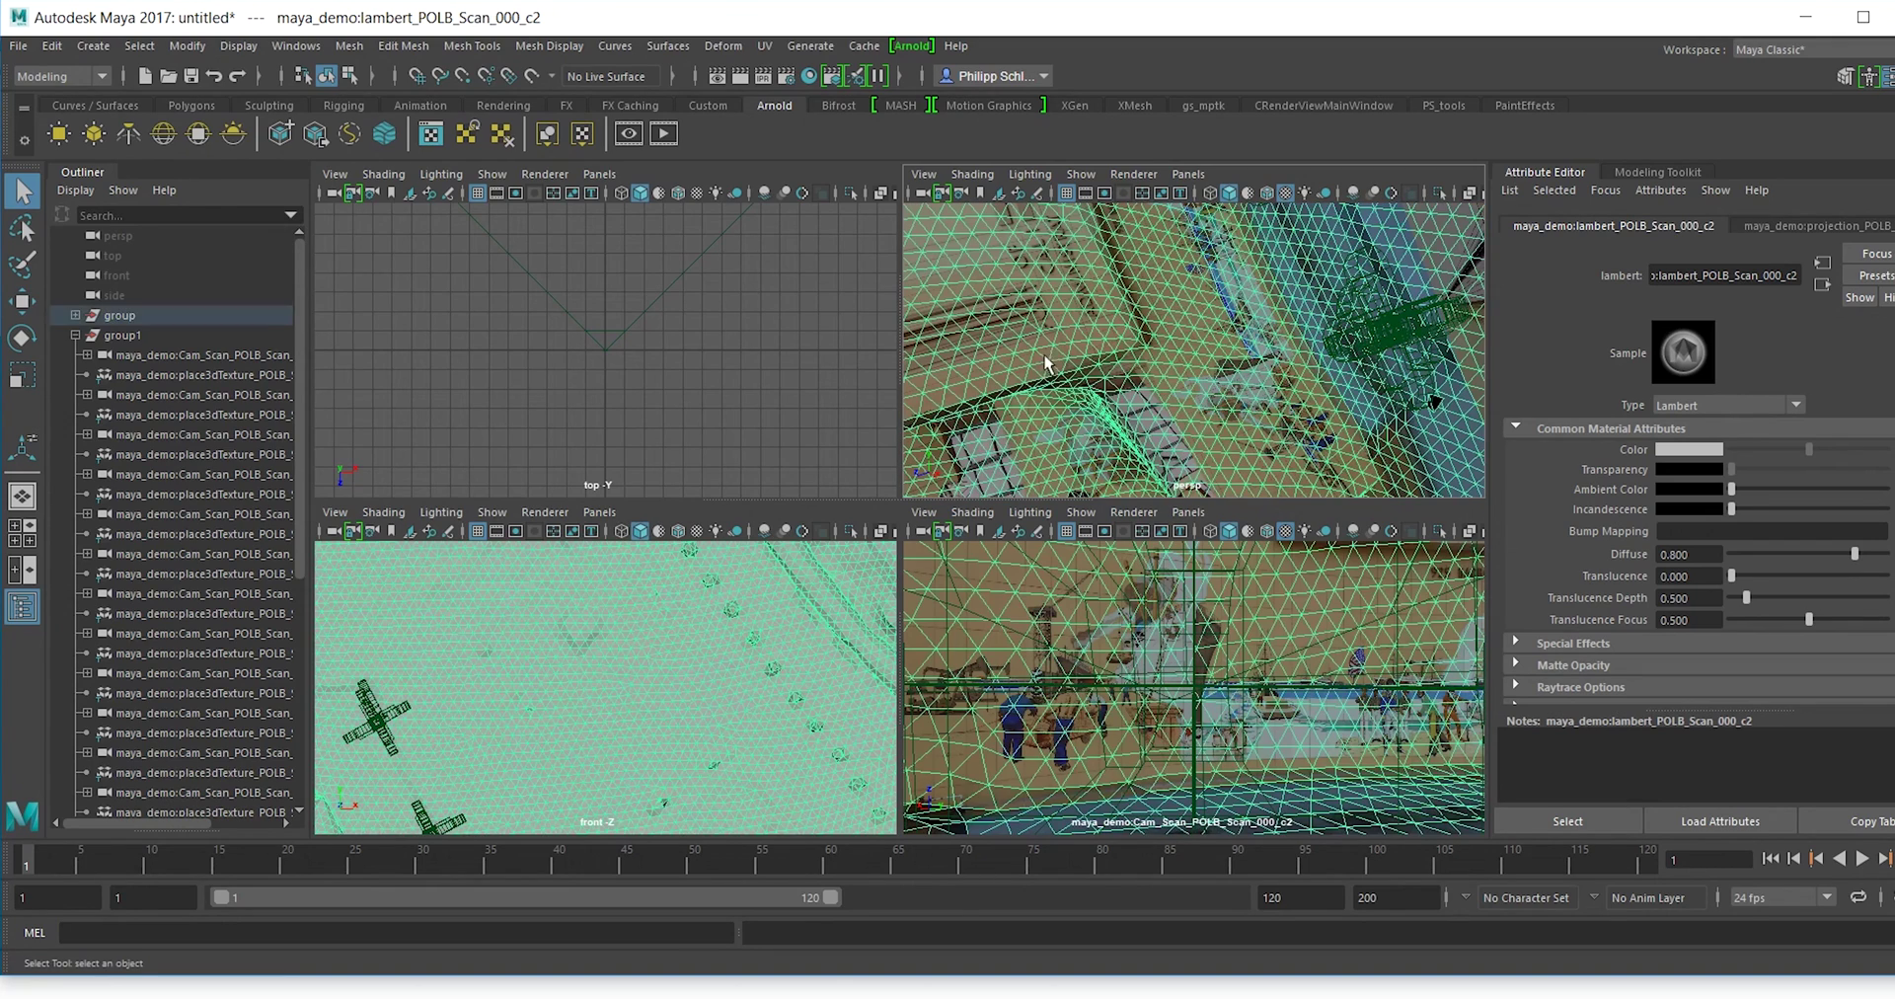
Start 3D Paint, flood the transparency map white, then paint black to reveal a texture patch.
right_click(1117, 336)
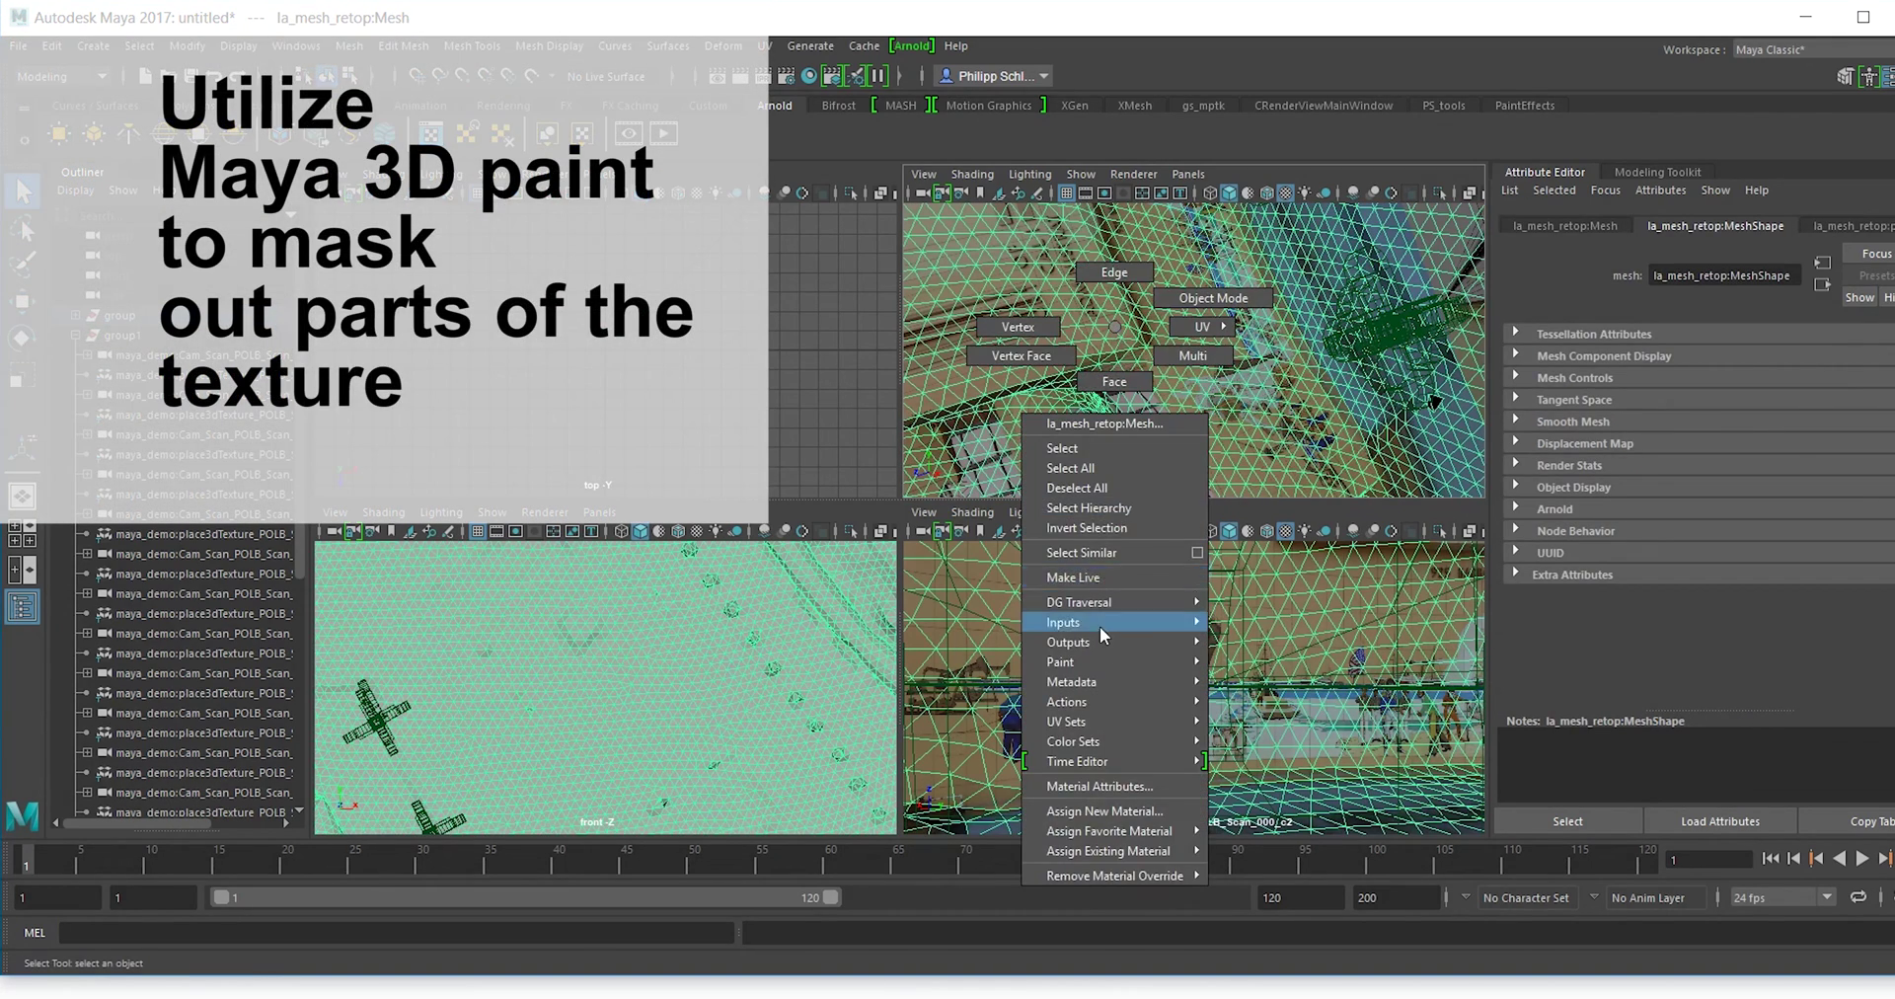
click(1277, 683)
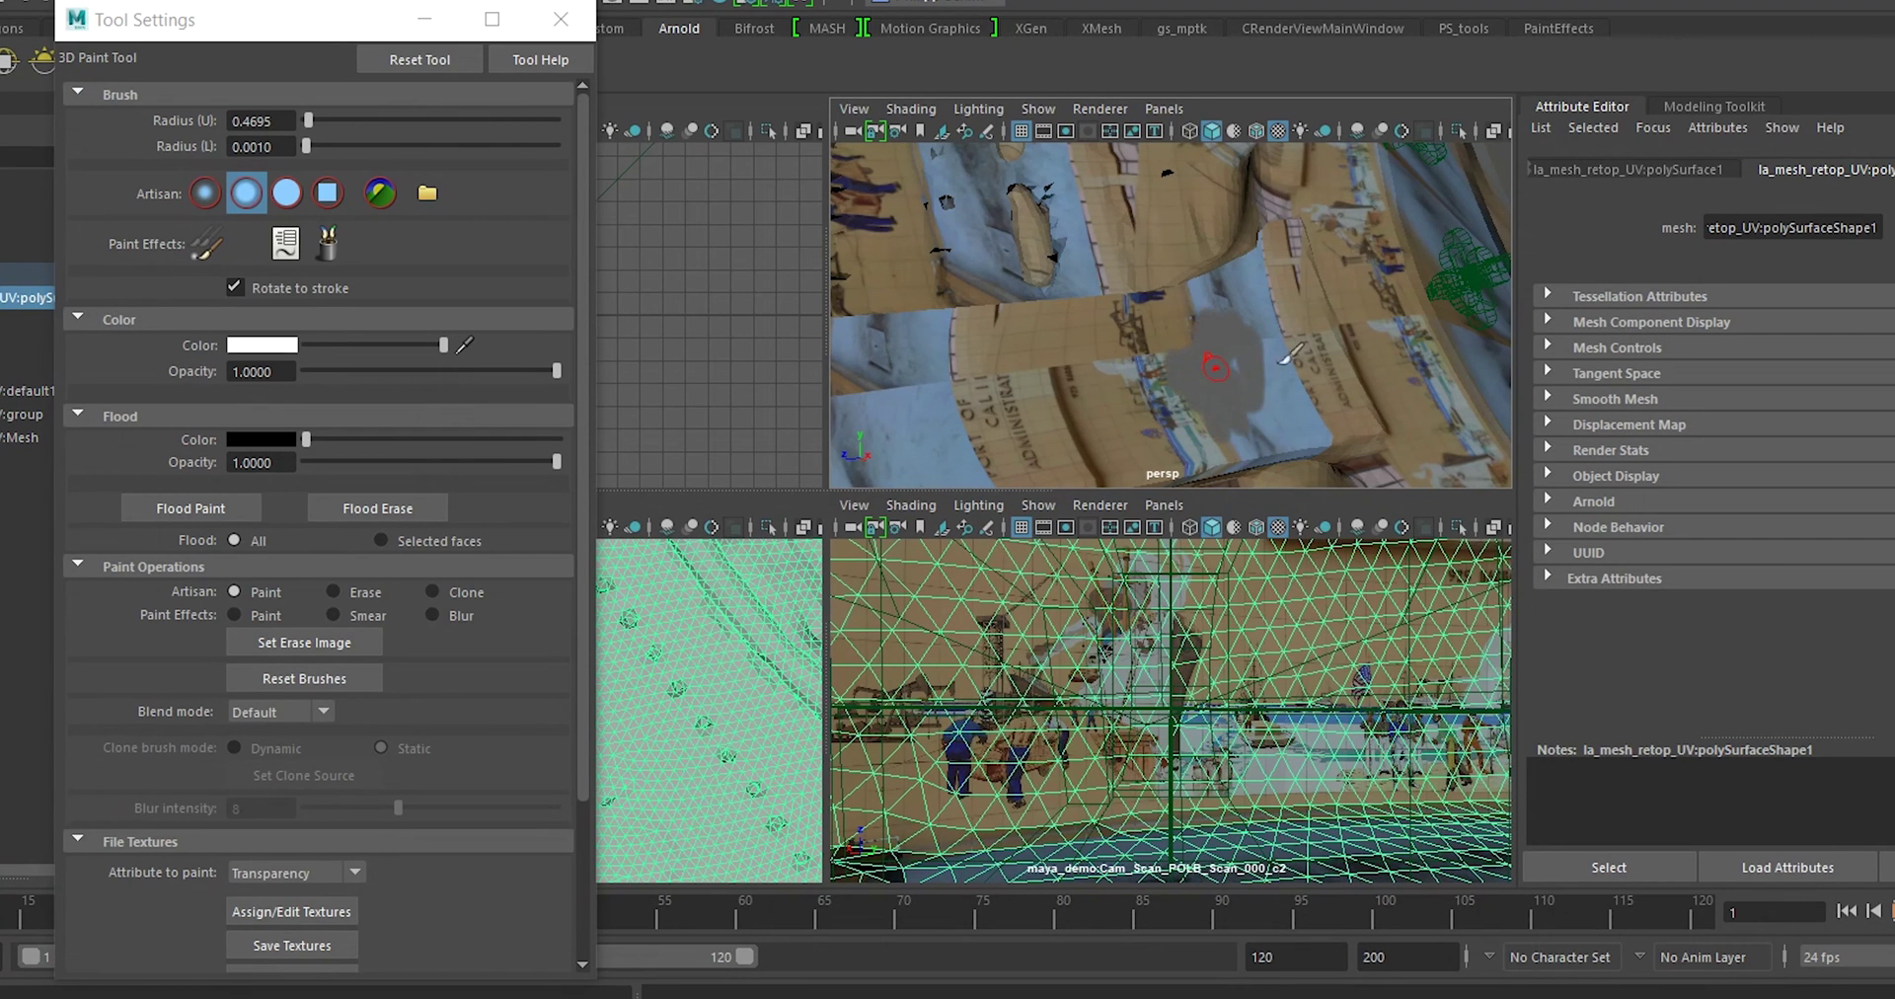
alt+drag(1360, 310, 1322, 350)
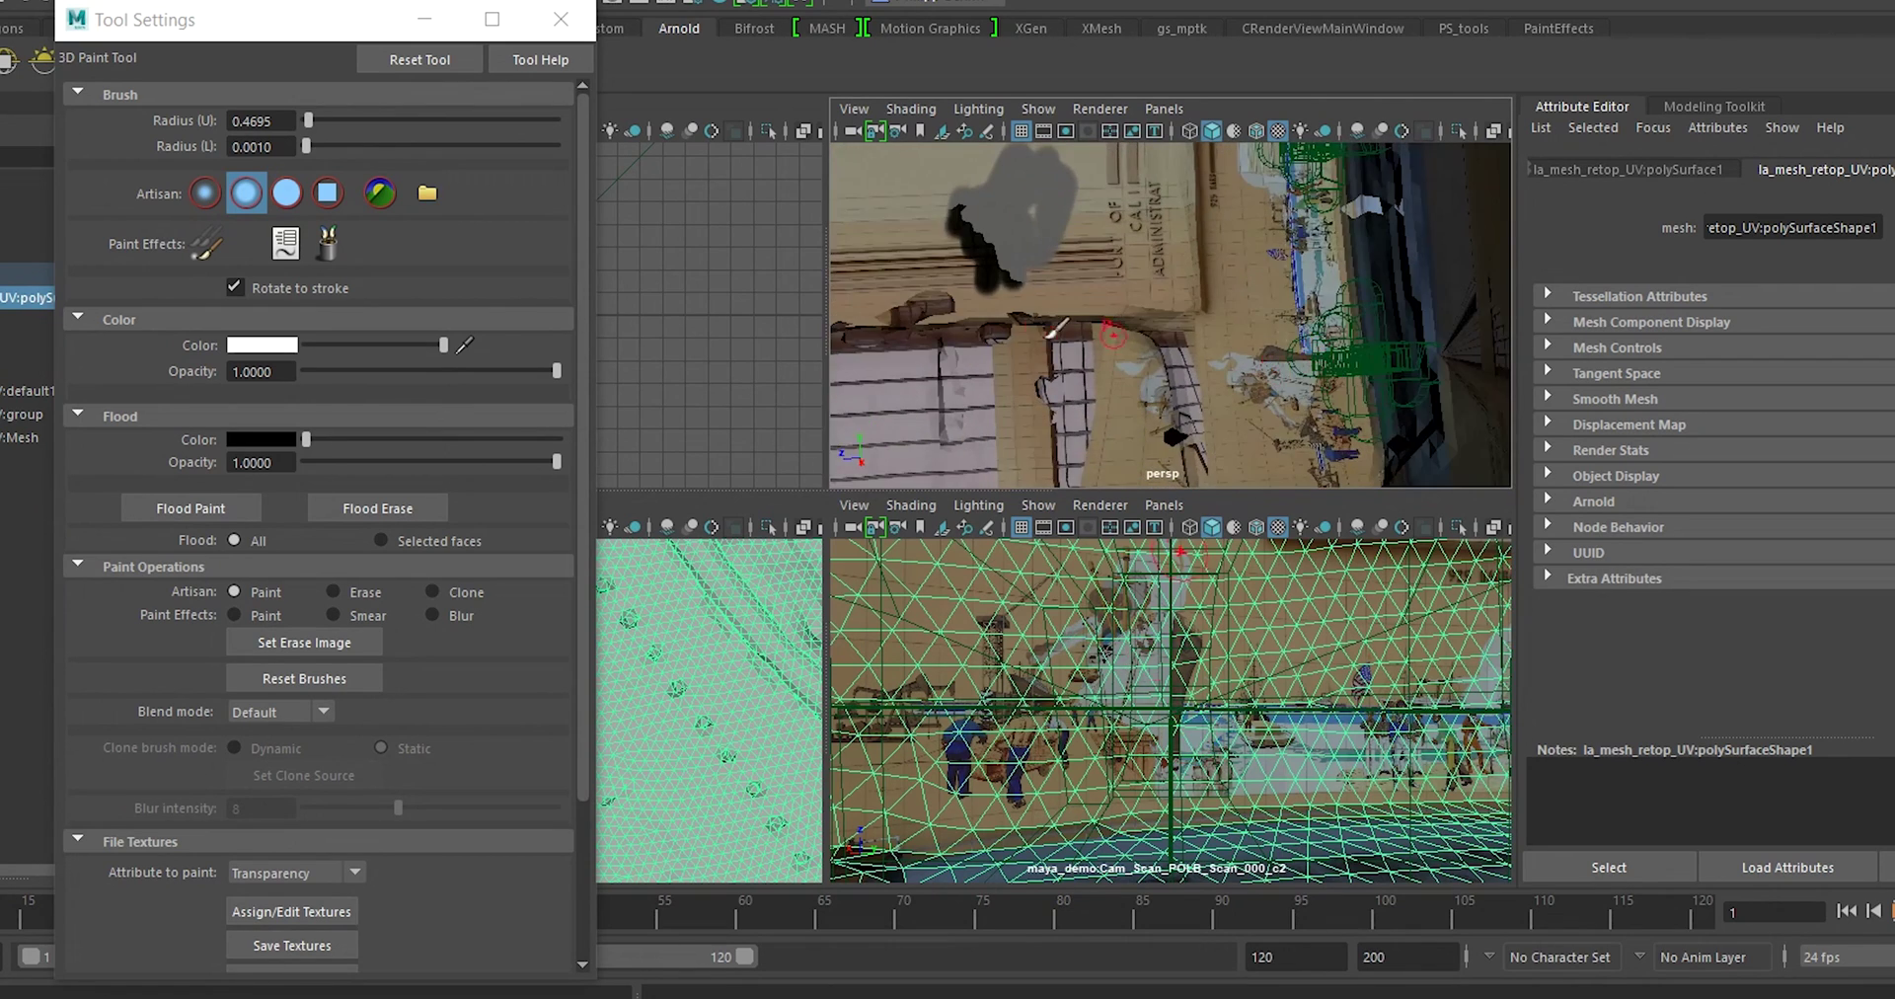
drag(306, 439, 559, 439)
click(176, 508)
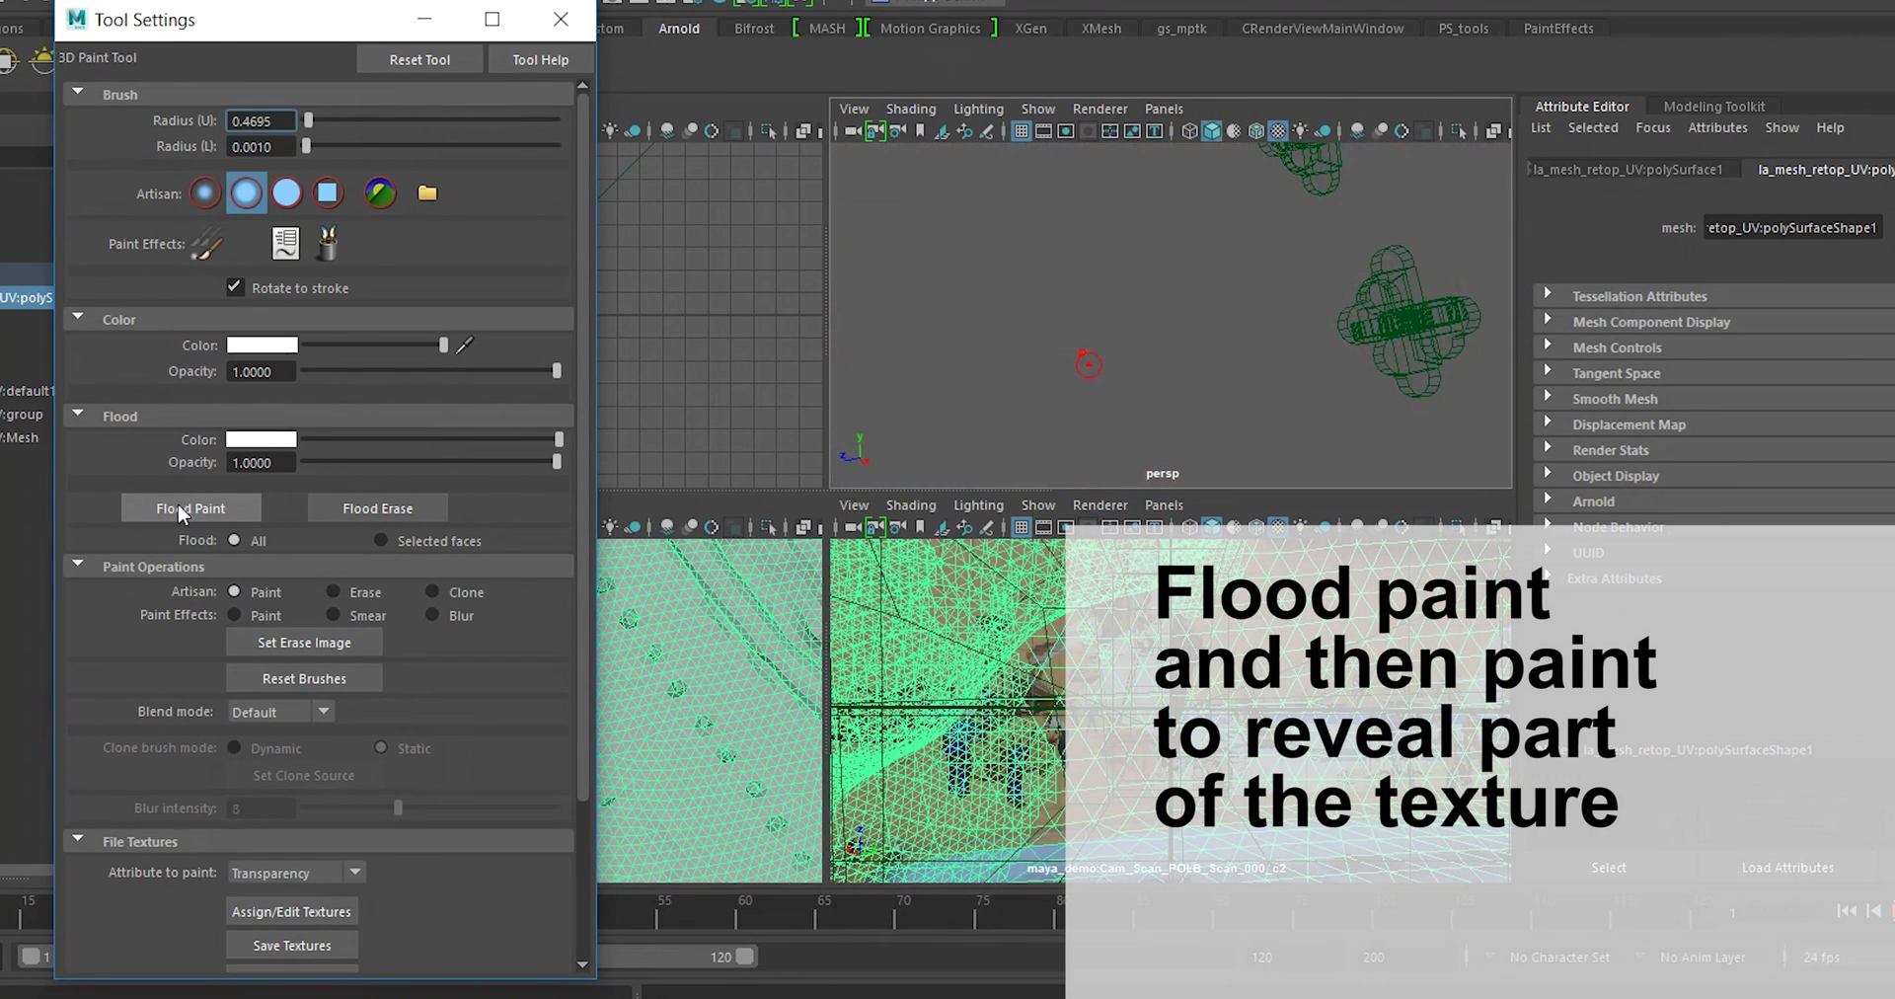
drag(322, 339, 276, 340)
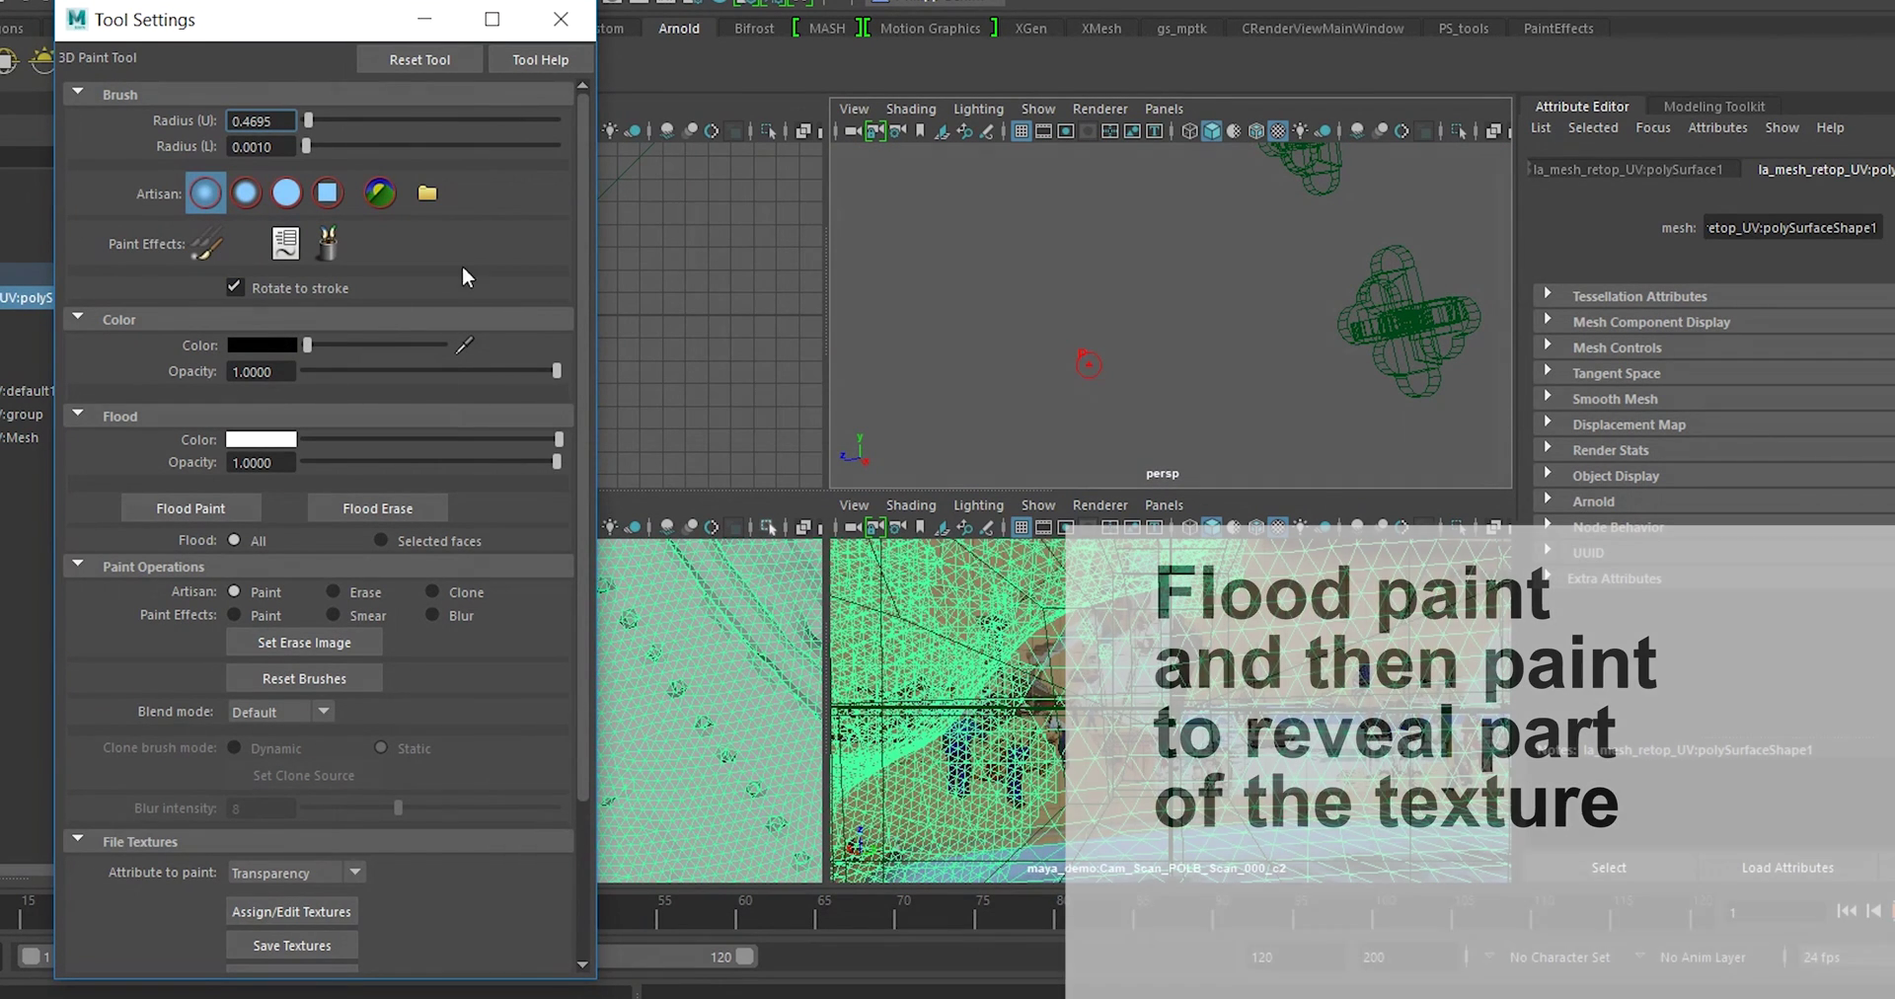
drag(1283, 612, 1309, 627)
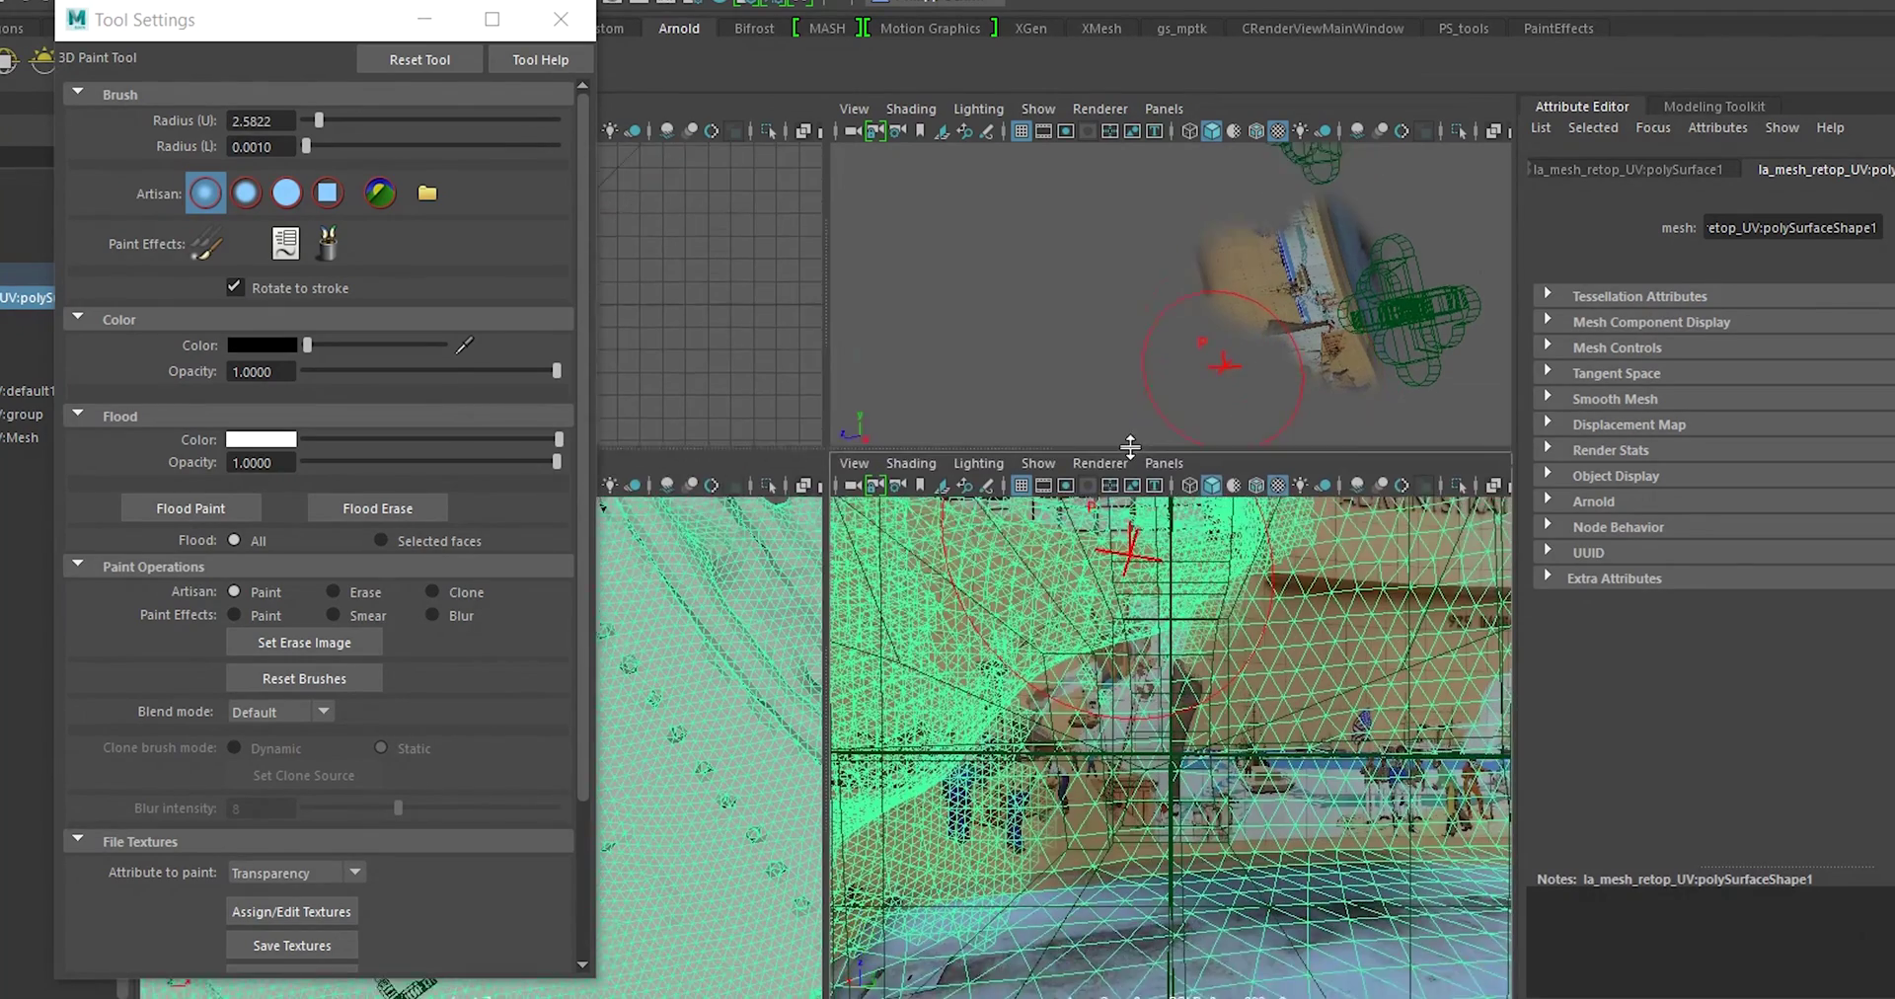
Enlarge the perspective view, brighten lighting, and inspect the window, mural and lettering areas.
drag(1130, 446, 1130, 388)
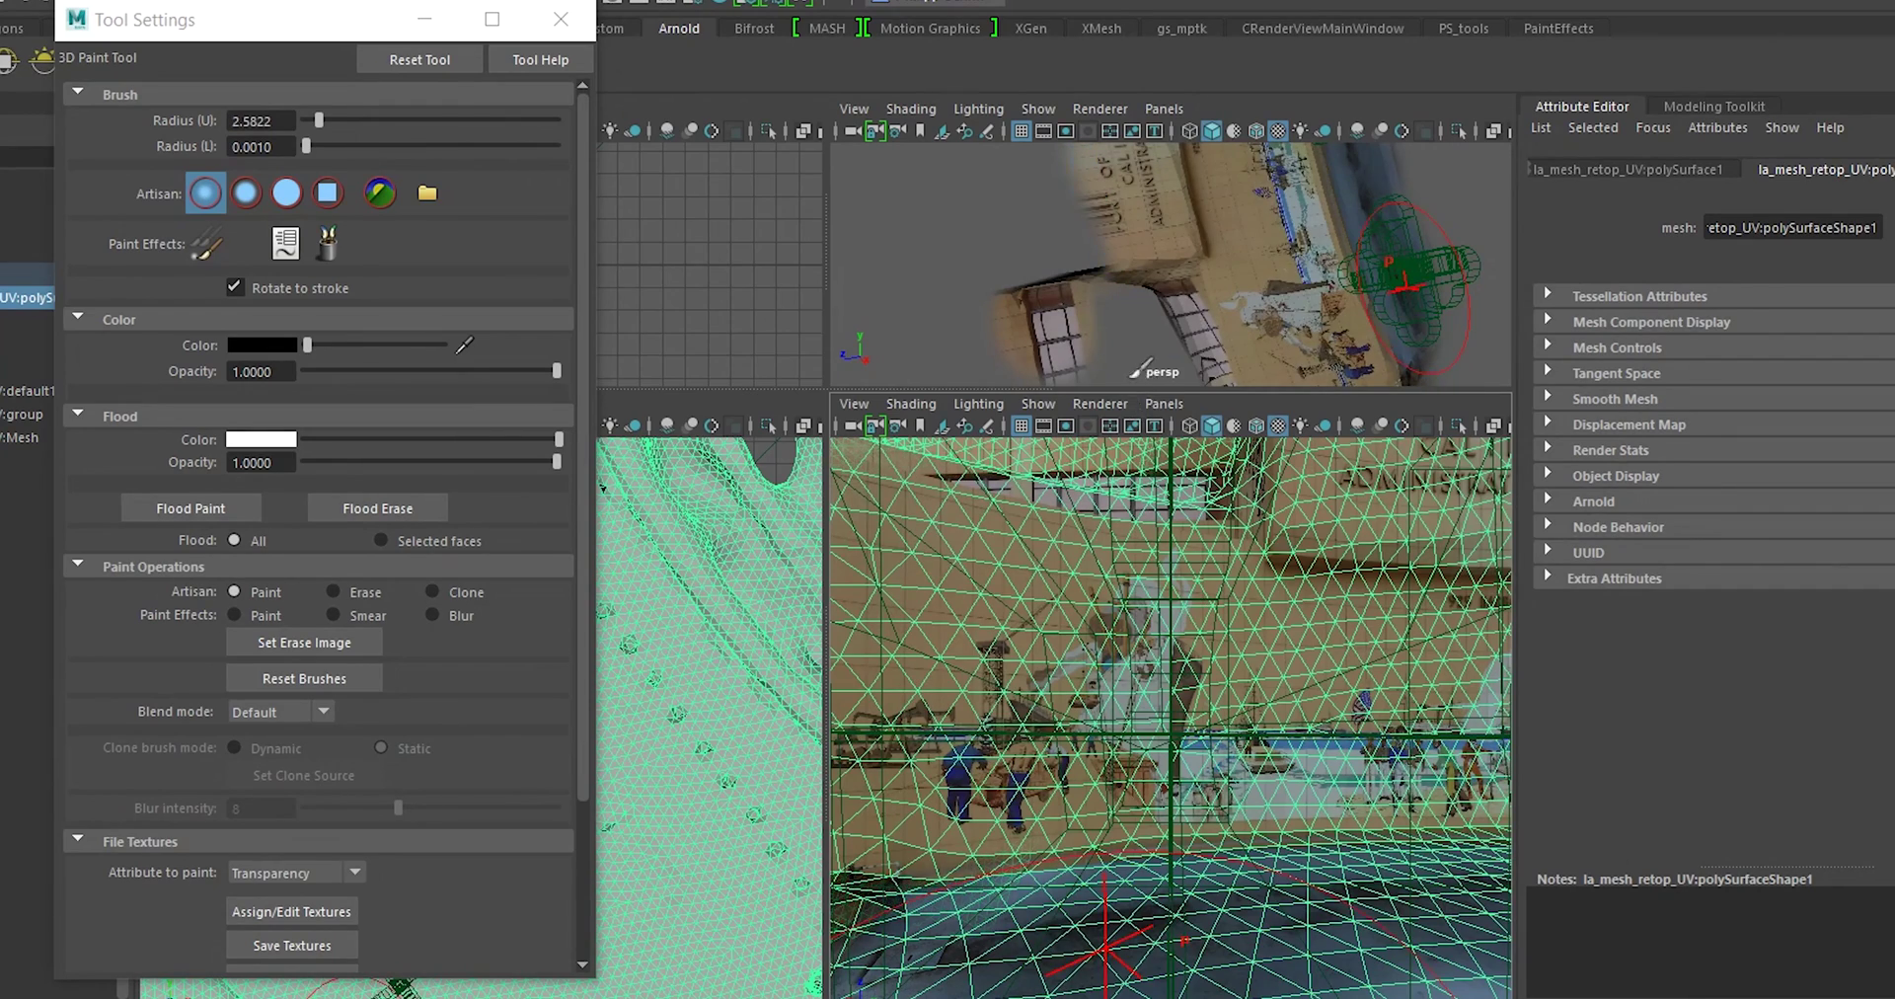
drag(1135, 390, 1161, 722)
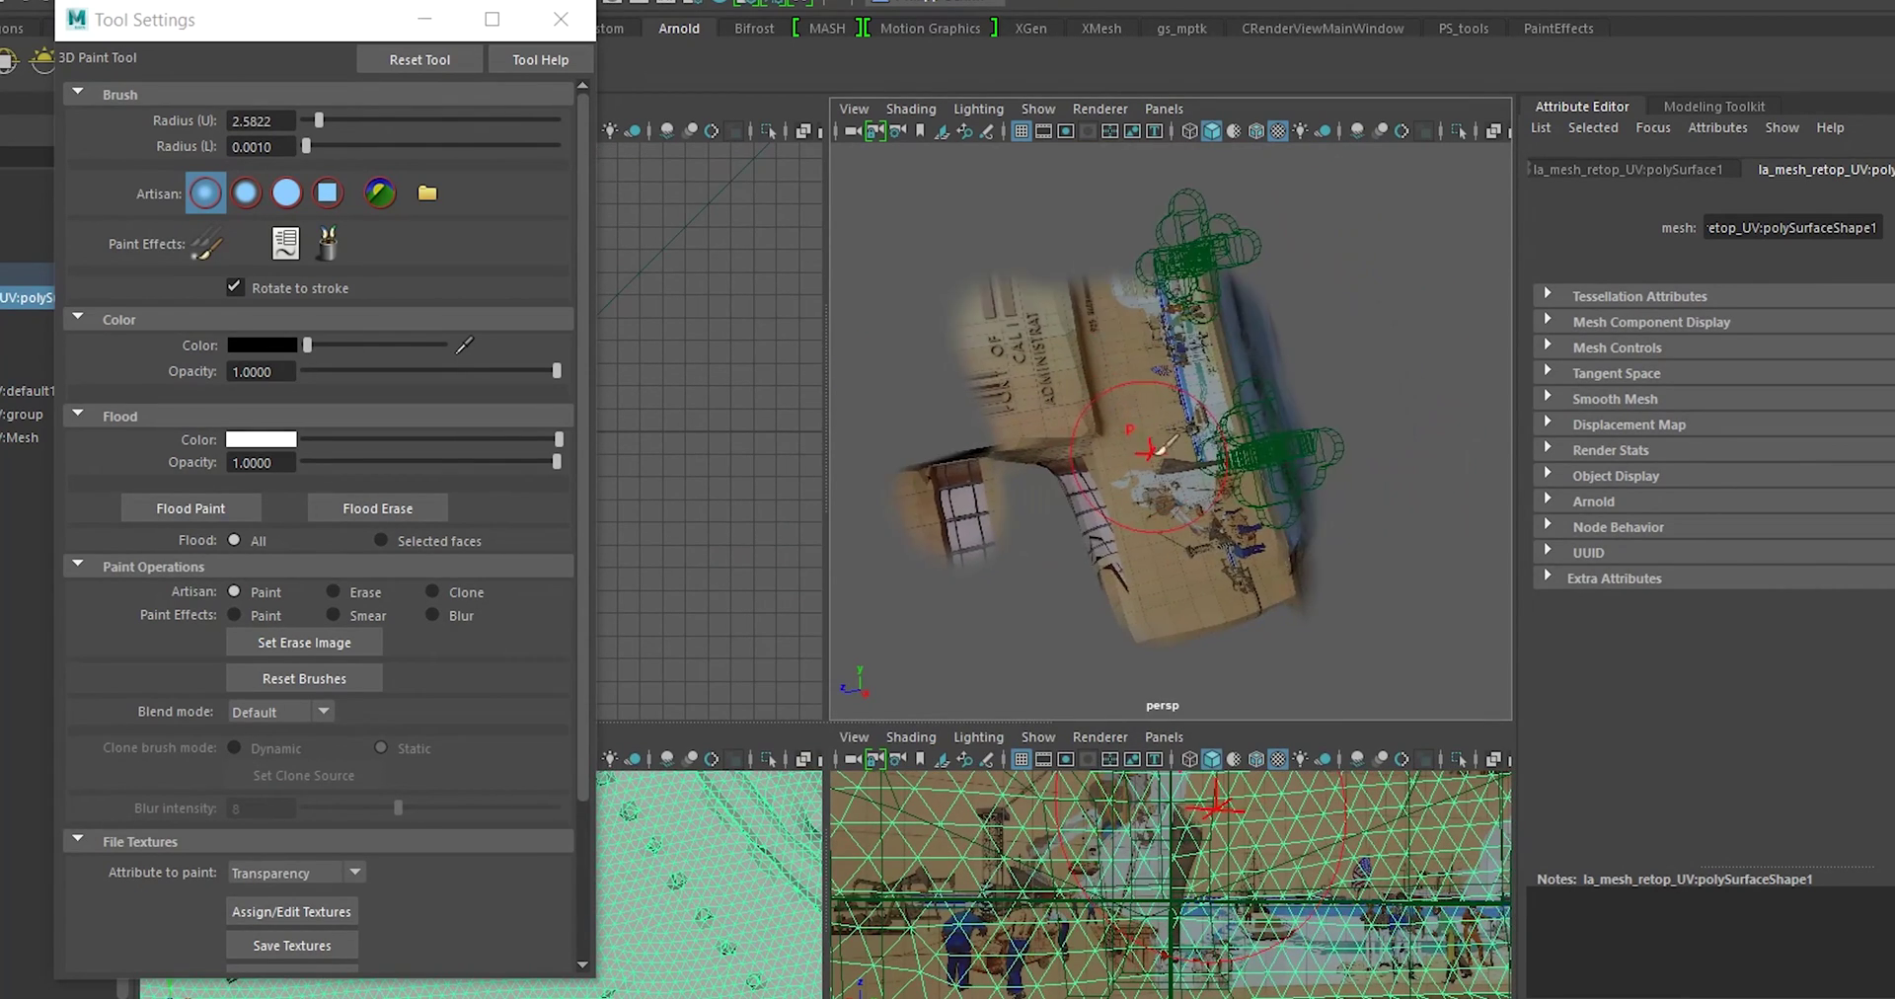
scroll(1266, 414, up, 5)
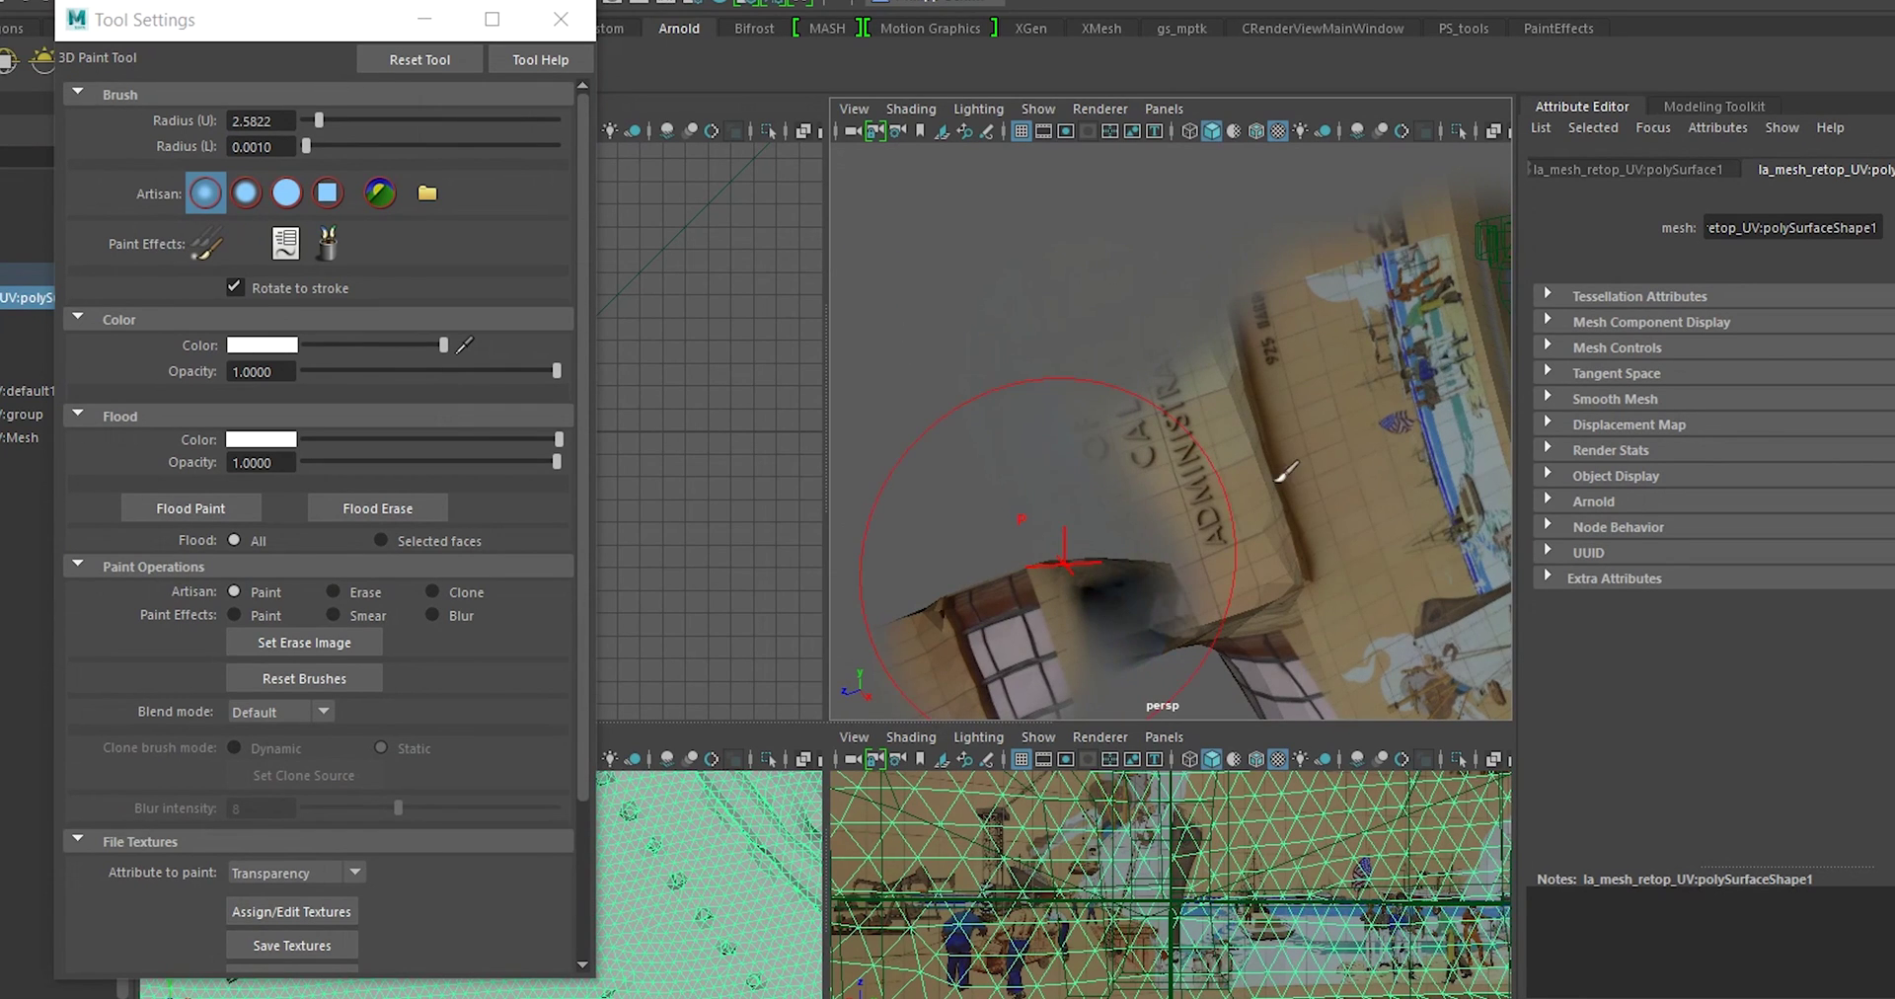
alt+middle_drag(1286, 472, 1149, 296)
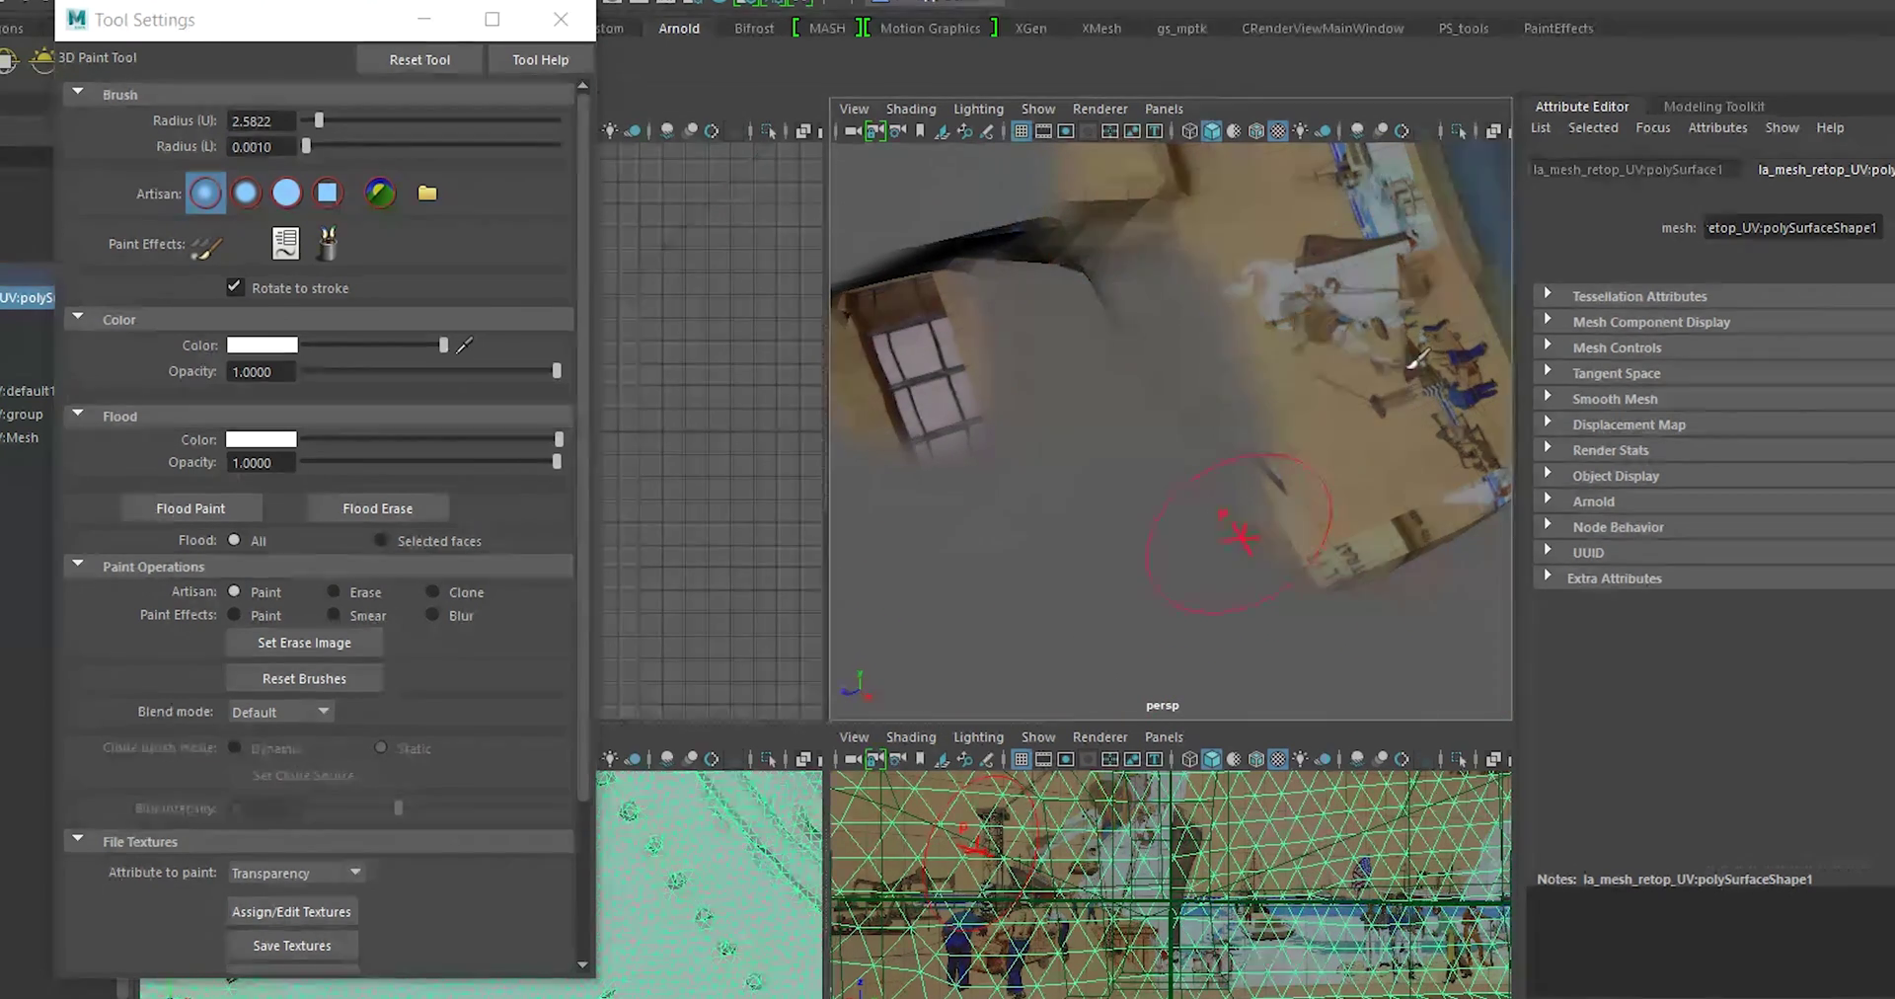
alt+drag(1241, 536, 1303, 429)
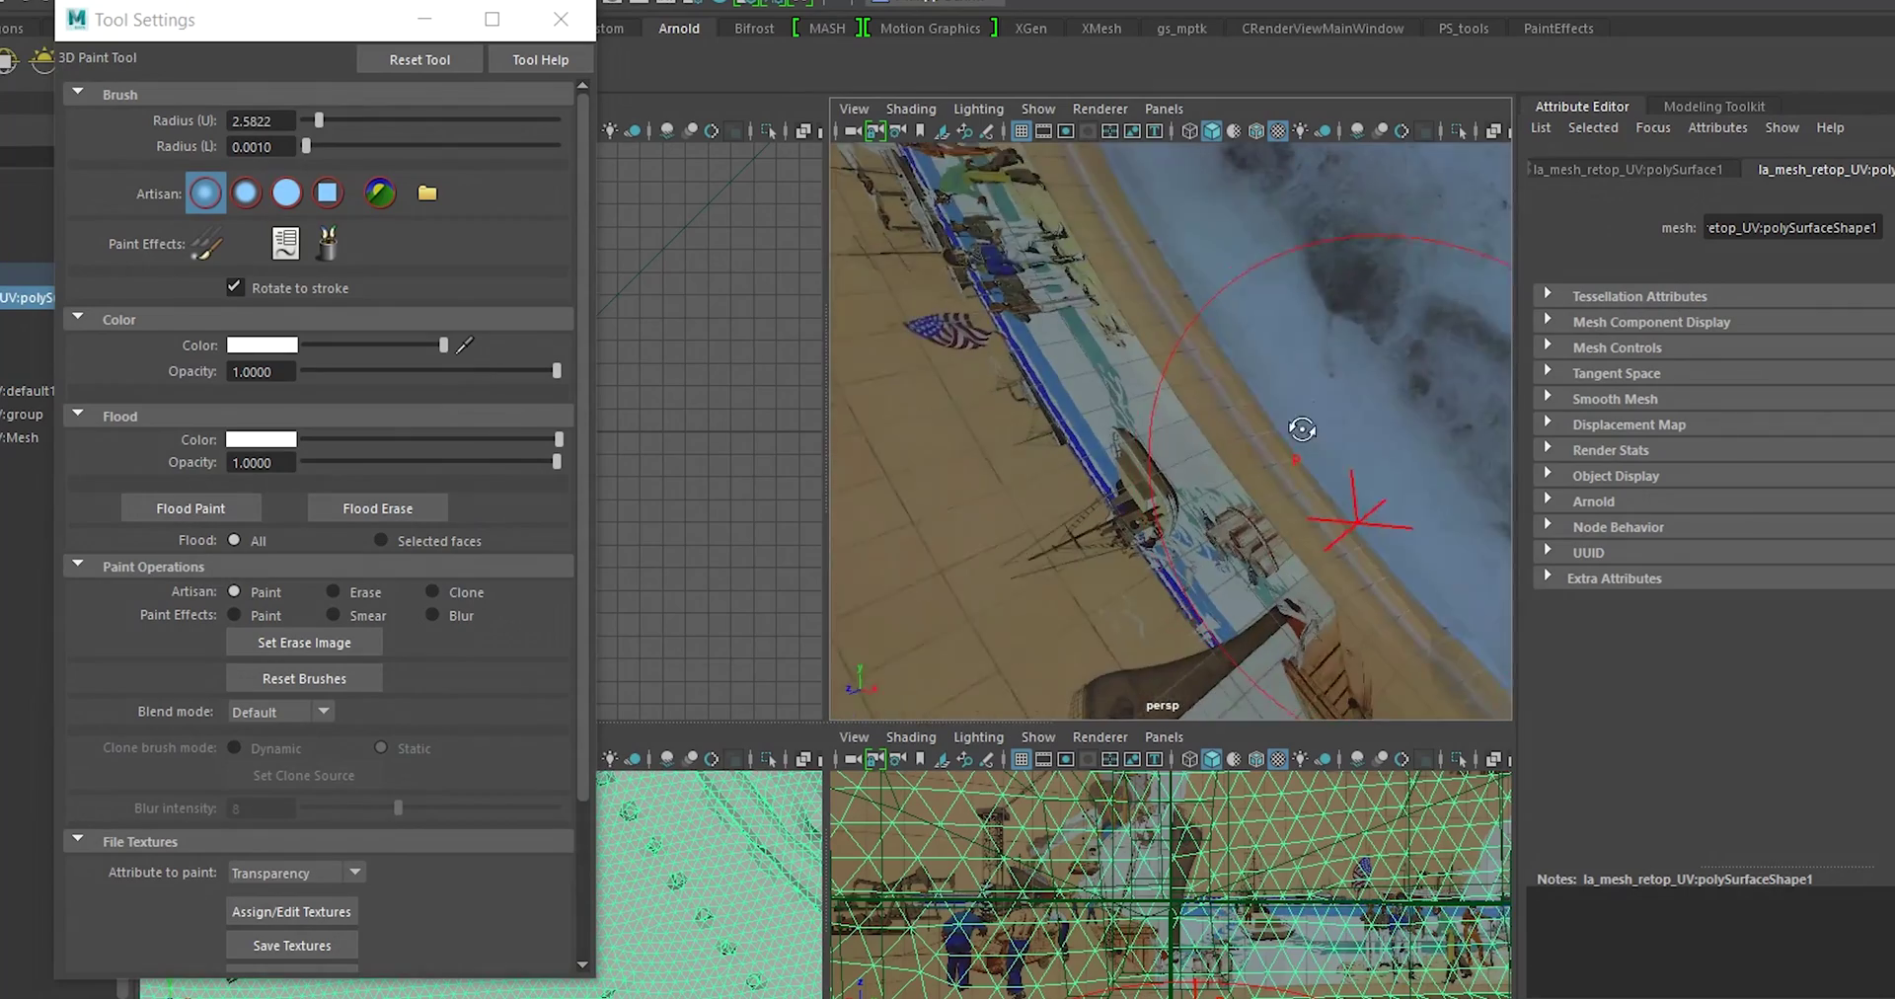
click(978, 109)
click(1061, 187)
alt+drag(1283, 395, 1164, 232)
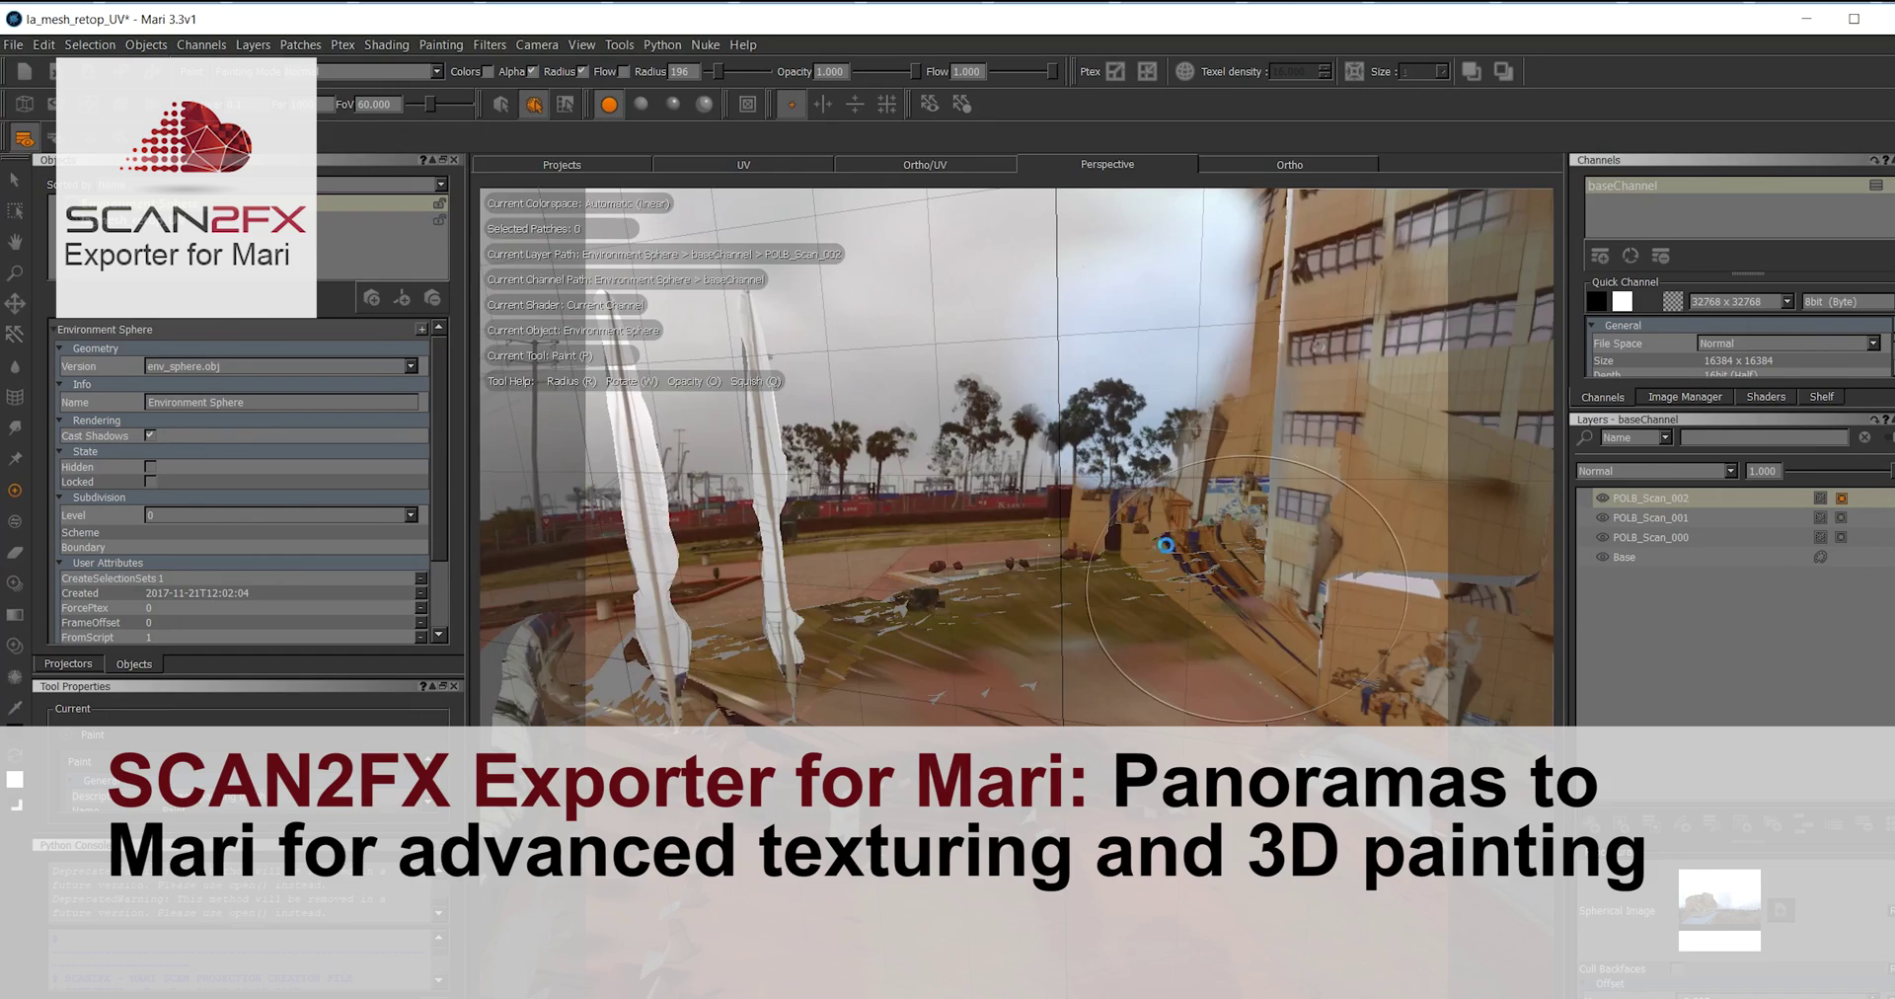
Orbit and pan in Mari's Perspective view until the ship mural wall fills it.
mouse_move(1165, 544)
alt+mouse_down()
mouse_move(967, 646)
mouse_move(987, 632)
alt+mouse_up()
alt+middle_drag(987, 632, 1003, 619)
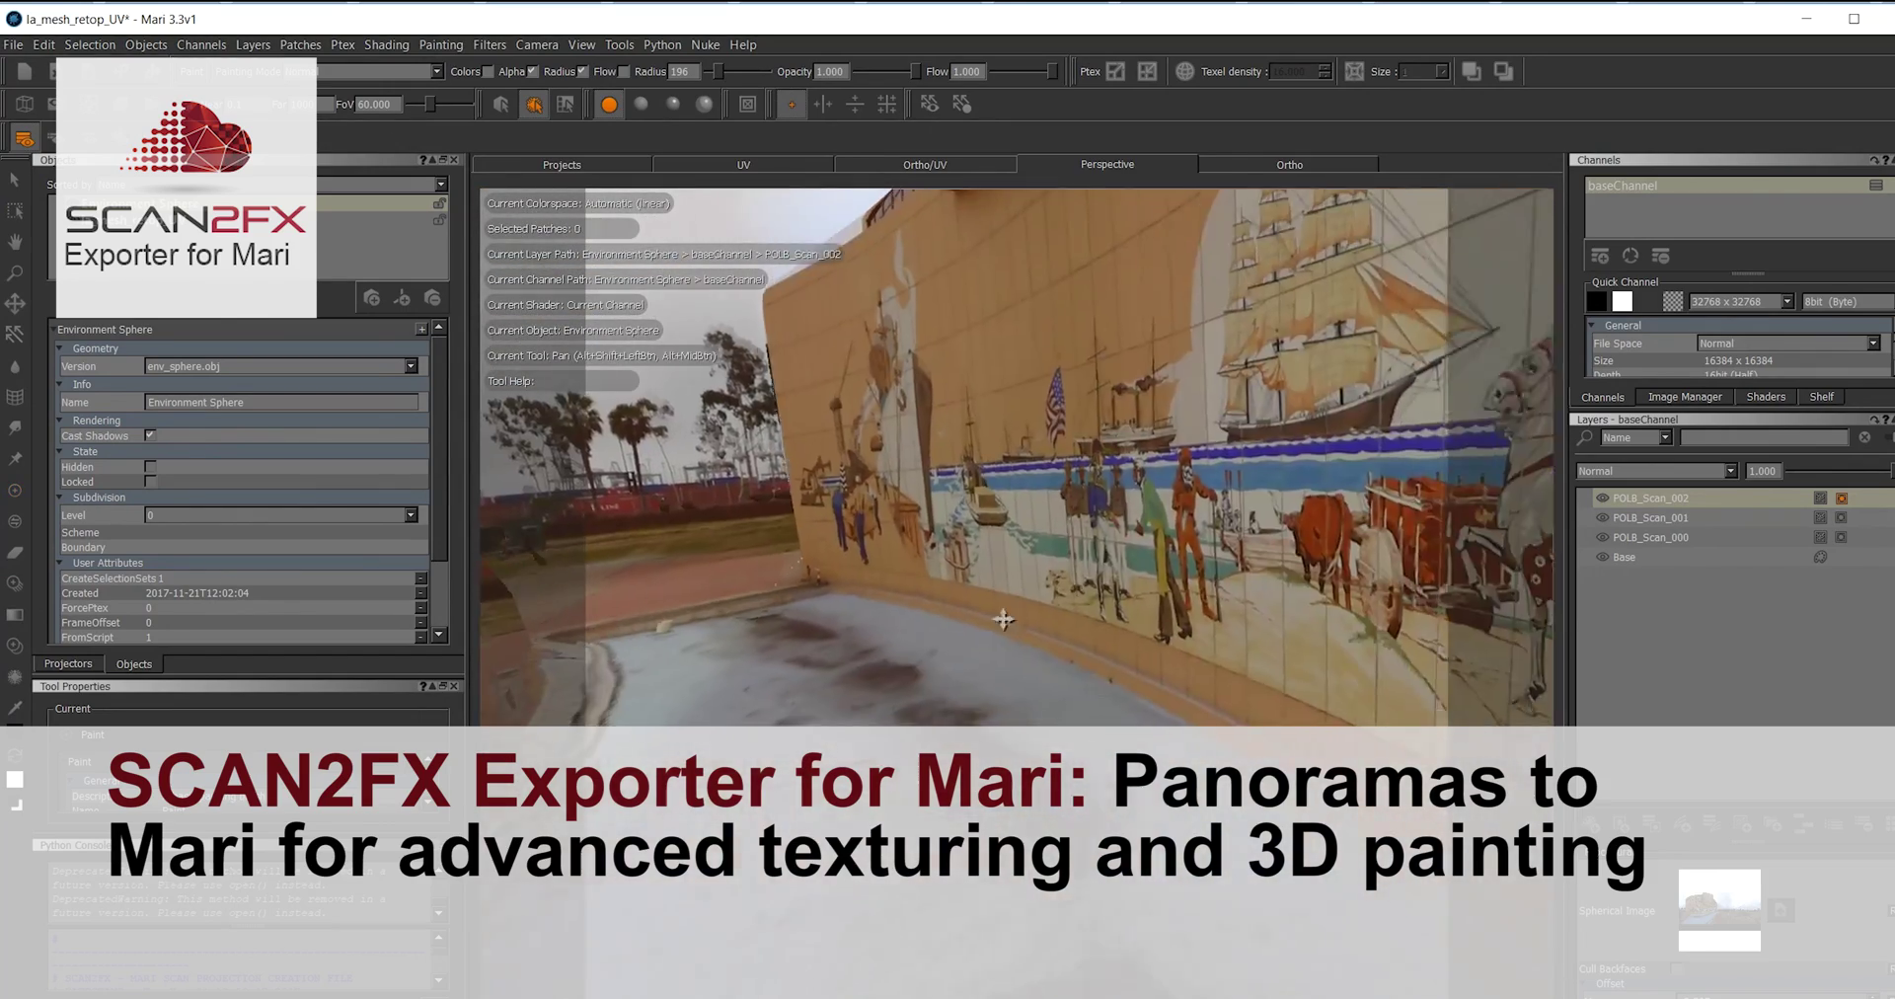